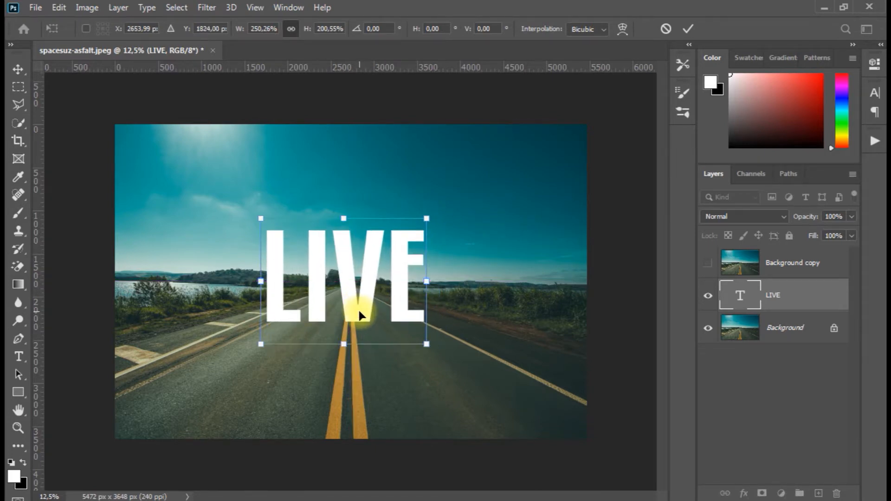
Resize the LIVE text slightly and centre it horizontally over the road, at about X 2736 px and Y 1963 px
mouse_move(429, 218)
left_mouse_down()
mouse_move(423, 207)
mouse_move(421, 221)
left_mouse_up()
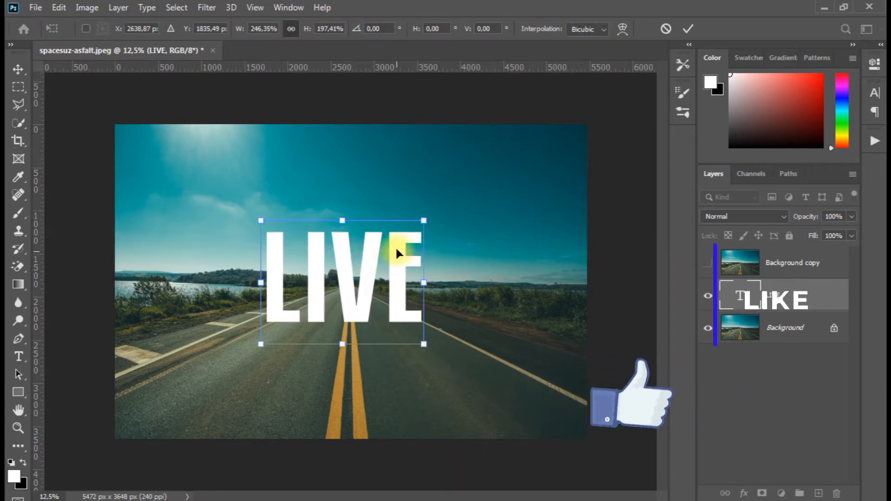
left_click(18, 69)
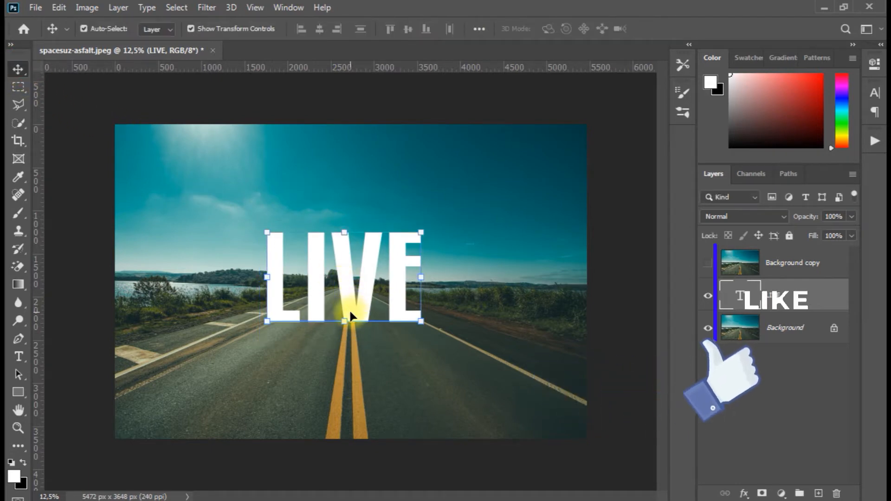
left_click_drag(350, 309, 354, 329)
left_click_drag(424, 247, 429, 244)
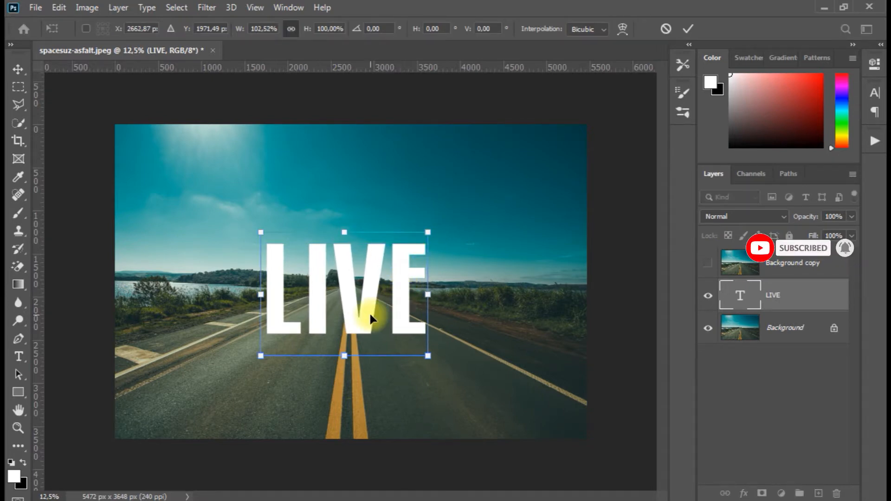
left_click_drag(366, 319, 368, 318)
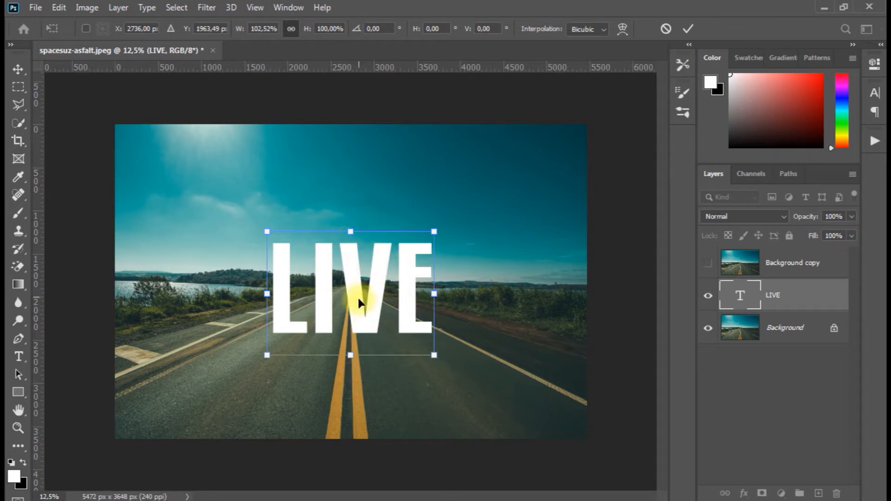
double_click(773, 296)
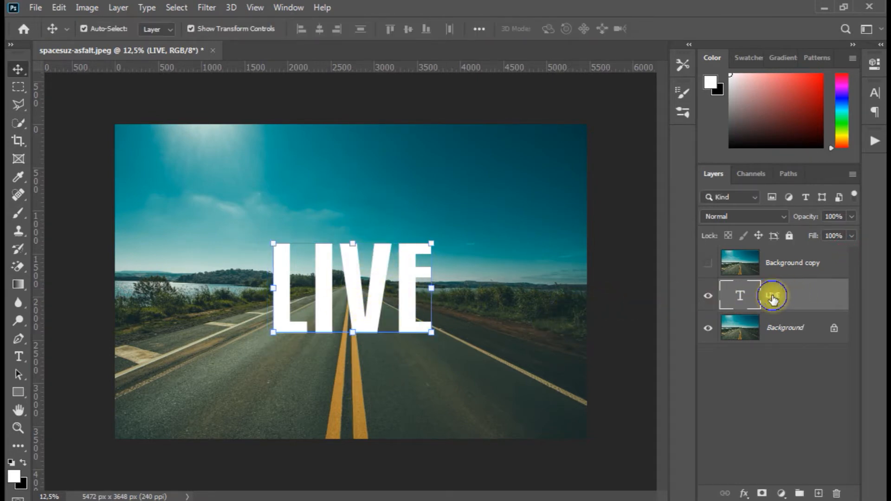
Rasterize the LIVE text layer and duplicate it
right_click(773, 297)
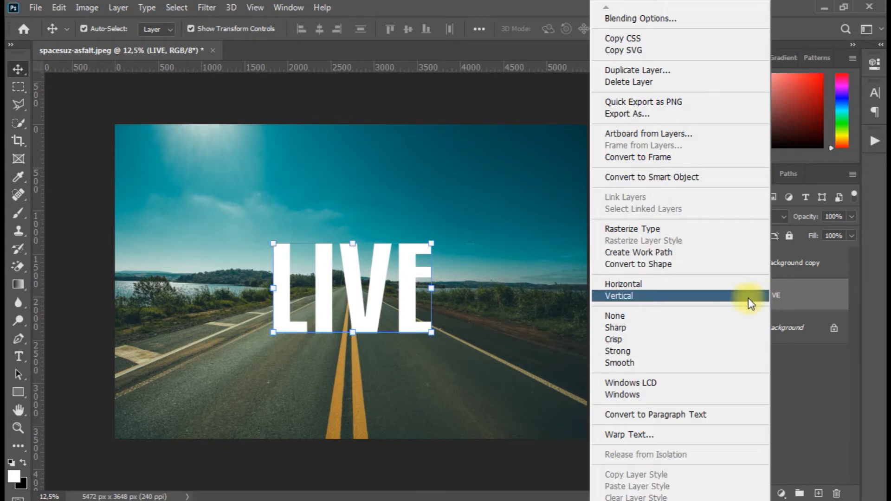
left_click(655, 229)
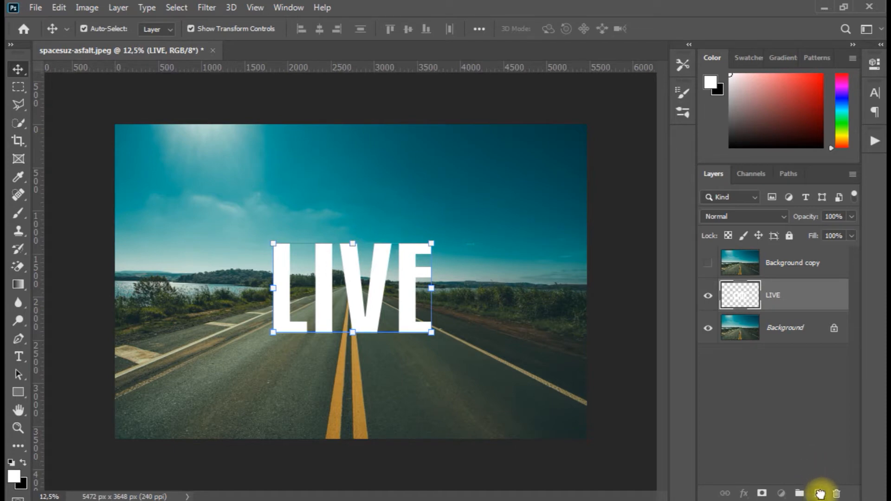
left_click_drag(821, 496, 820, 496)
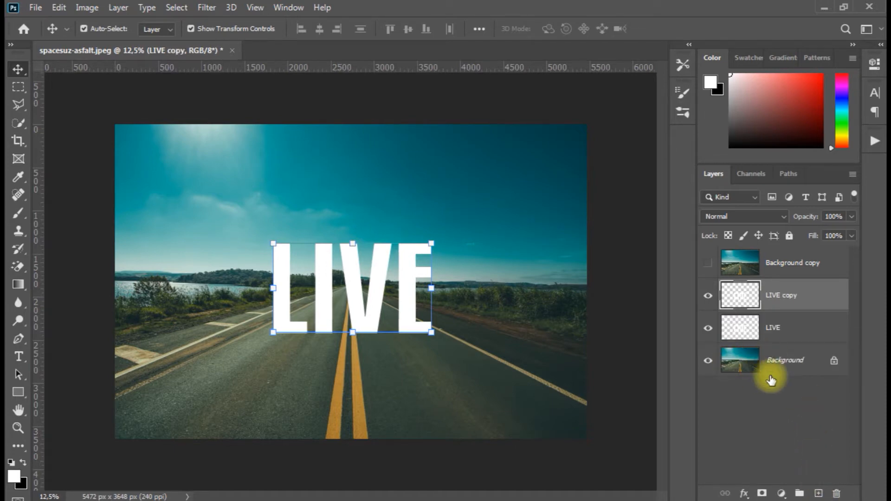
Flip the original LIVE layer vertically, leaving LIVE copy upright
left_click(795, 328)
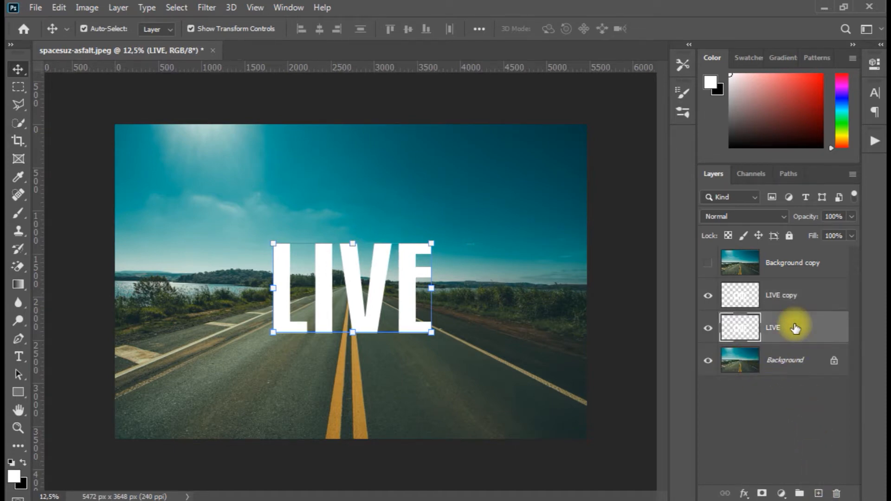
left_click(58, 7)
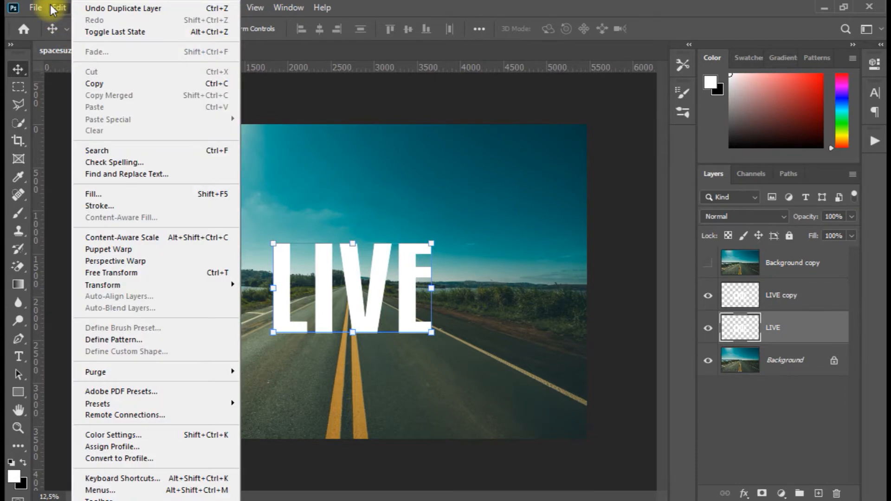
mouse_move(152, 284)
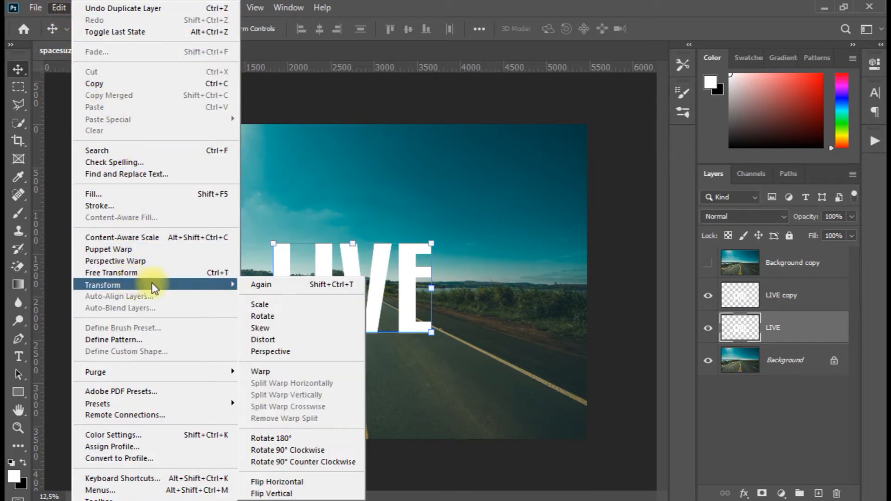
left_click(273, 494)
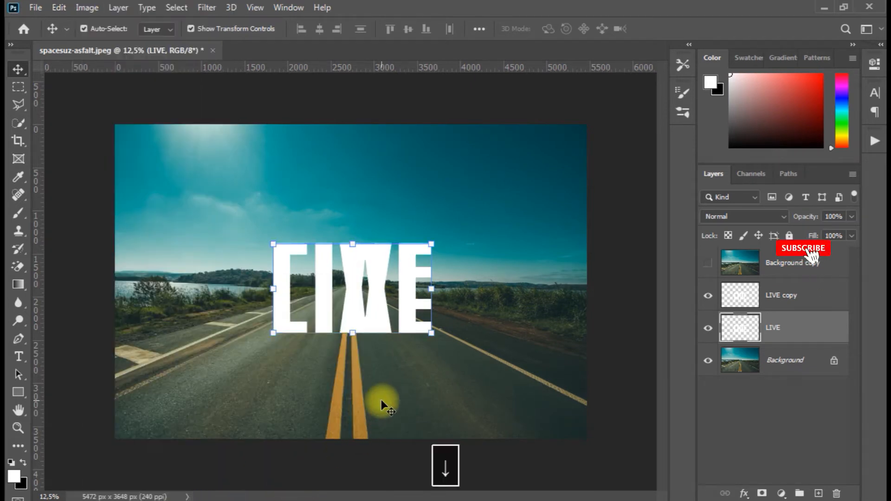
Move the flipped LIVE layer straight down until its upper edge meets the base of the upright word
key("Down")
key("Down")
key("Down")
key("Down")
key("Down")
key("Down")
key("Down")
key("Down")
key("Down")
key("Down")
key("Down")
key("Down")
key("Down")
key("Down")
key("Down")
key("Down")
key("Down")
key("Down")
key("Down")
key("Down")
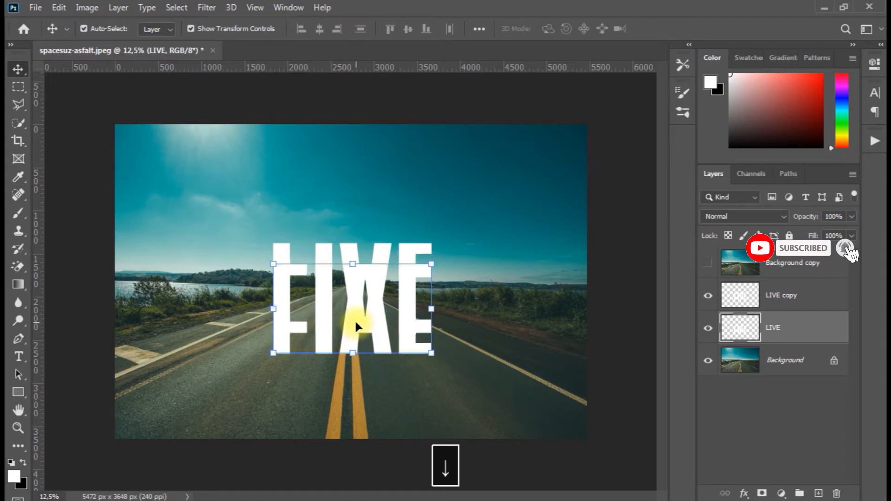
key("Down")
key("Down")
key("Down")
key("Down")
key("Down")
key("Down")
key("Down")
key("Down")
key("Down")
key("Down")
key("Down")
key("Down")
key("Down")
key("Down")
key("Down")
key("Down")
key("Down")
key("Down")
key("Down")
key("Down")
left_click_drag(349, 351, 353, 404)
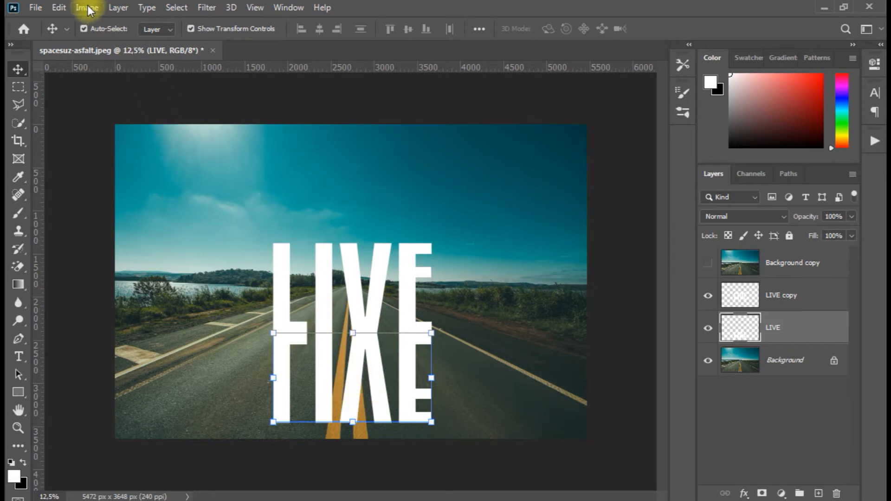
Apply a Perspective transform to the flipped word, spreading its lower edge to the image width, and nudge it slightly down
left_click(59, 7)
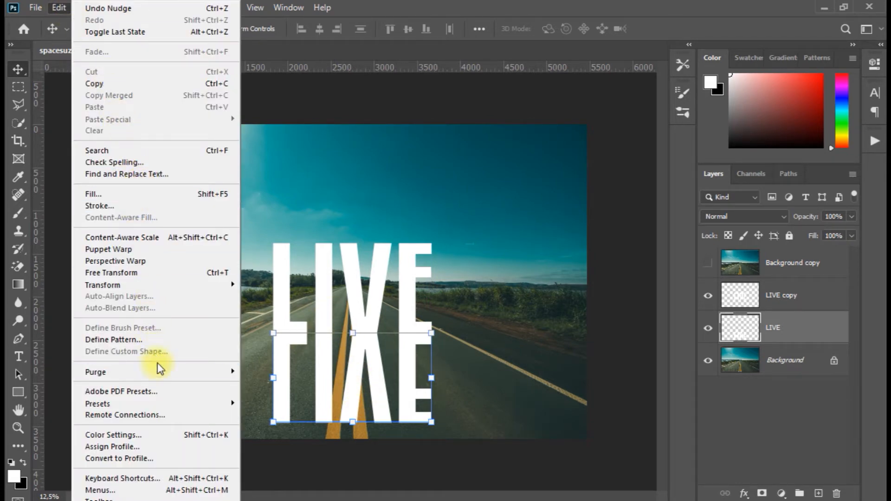
mouse_move(163, 285)
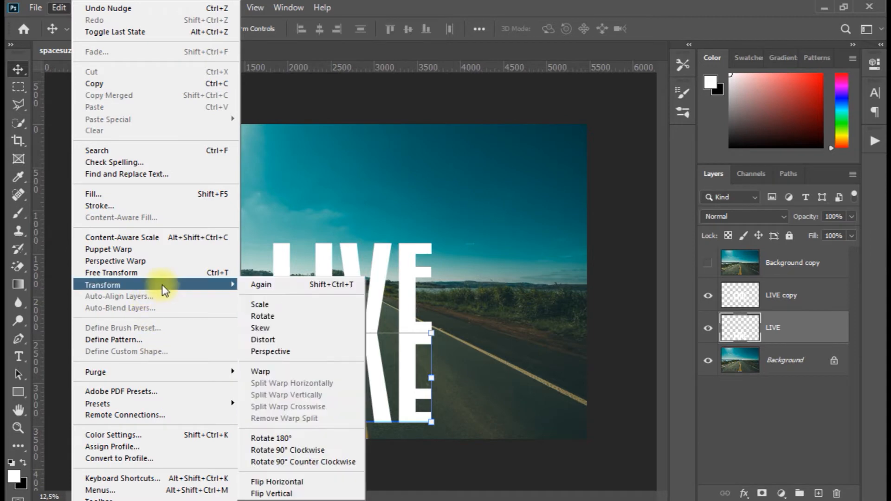
left_click(275, 352)
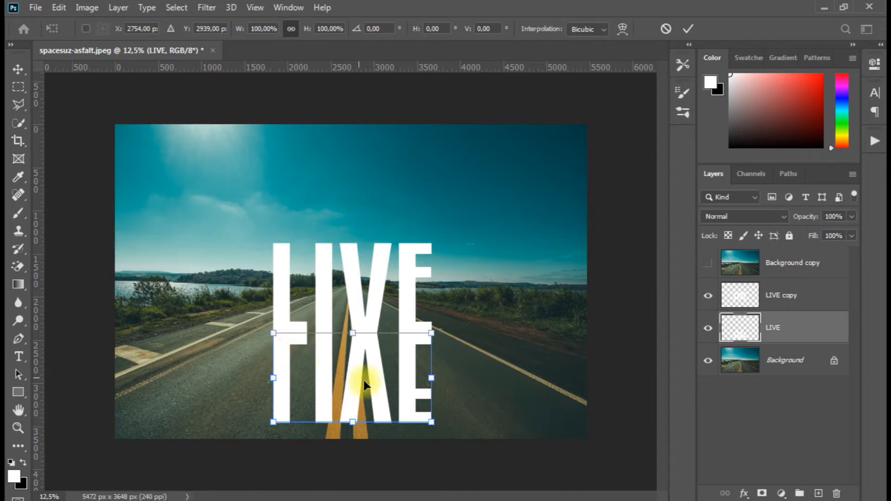
left_click_drag(433, 424, 589, 386)
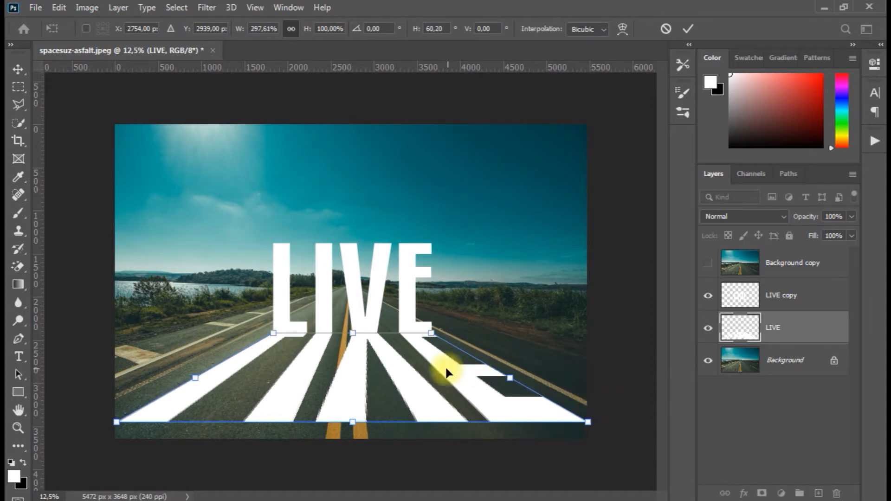
key("Down")
key("Down")
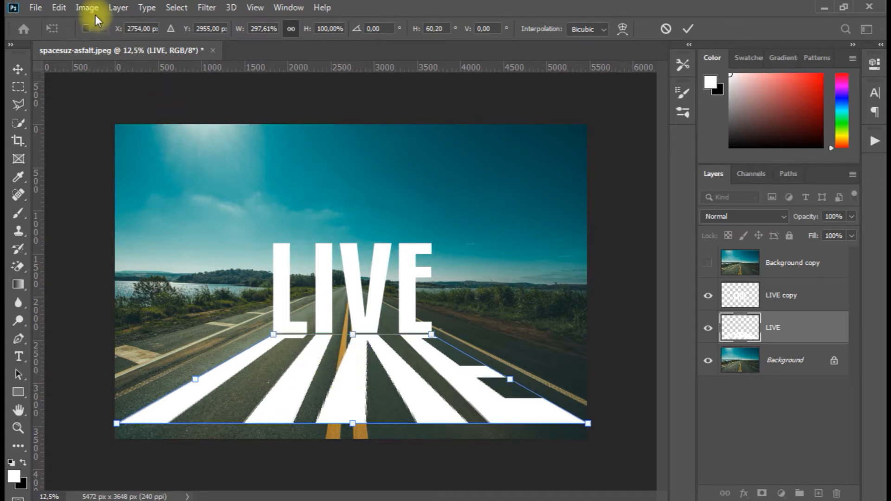
left_click(57, 8)
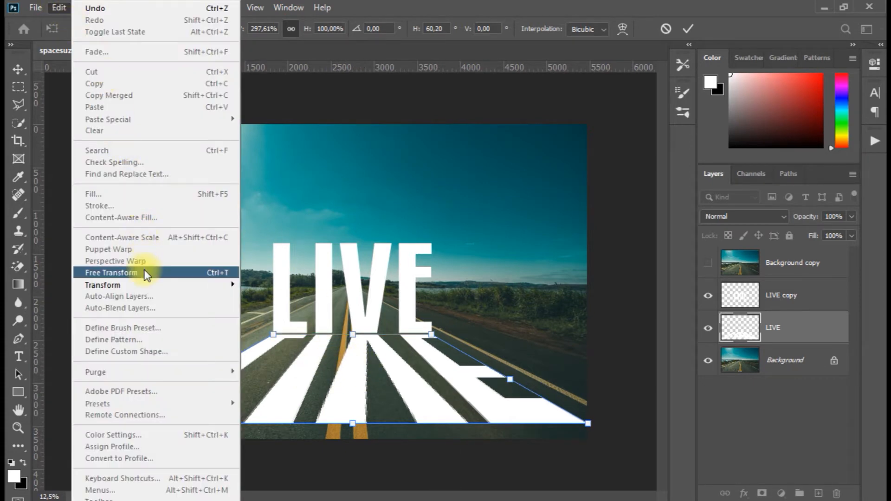
left_click(196, 272)
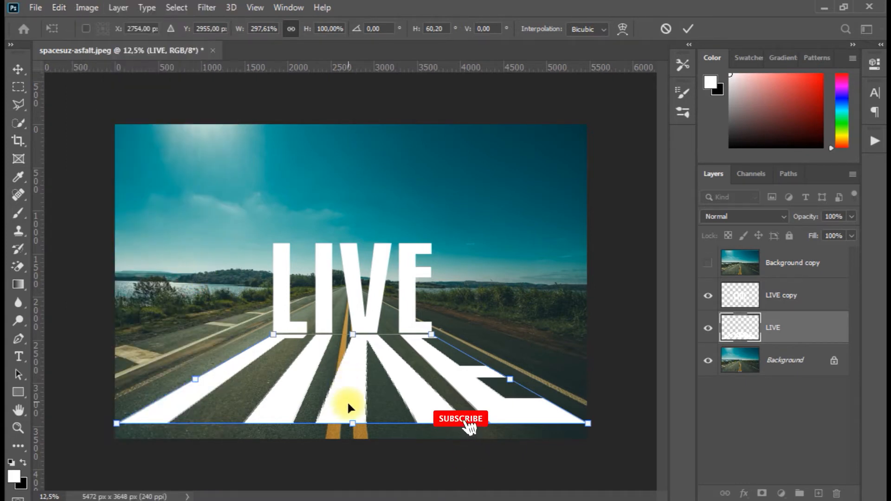
mouse_move(351, 423)
left_mouse_down()
mouse_move(357, 394)
mouse_move(356, 413)
left_mouse_up()
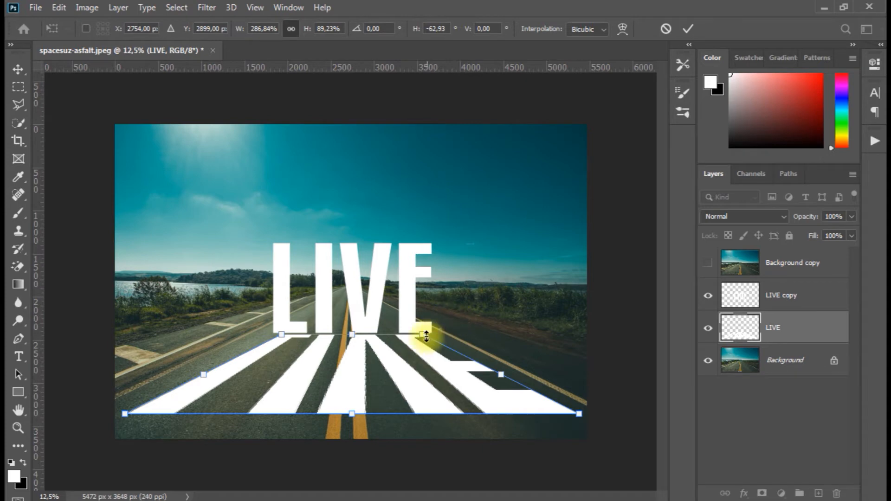
left_click_drag(425, 336, 425, 336)
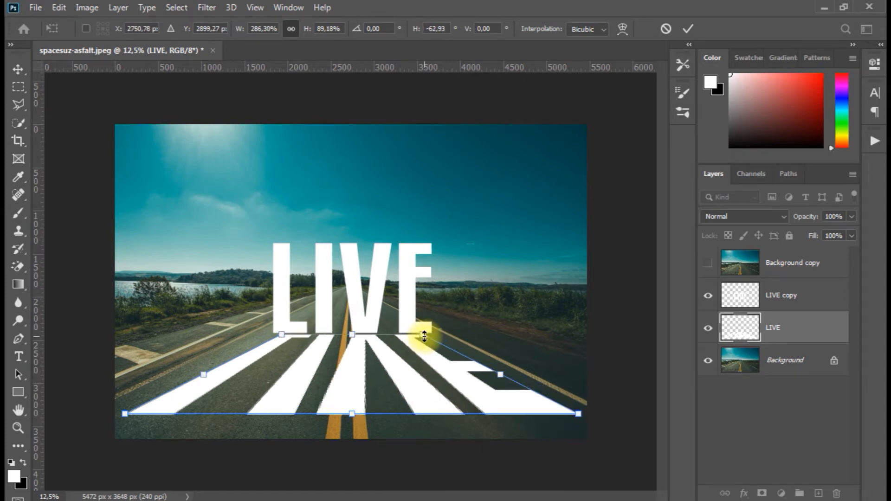
key("ctrl+z")
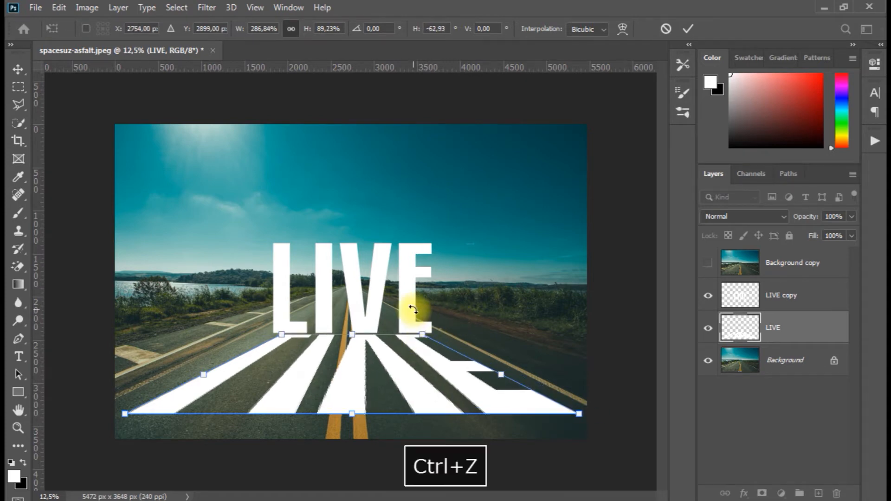
Scale the flipped perspective word with Free Transform to about 273% width and 93% height
left_click(59, 8)
mouse_move(152, 281)
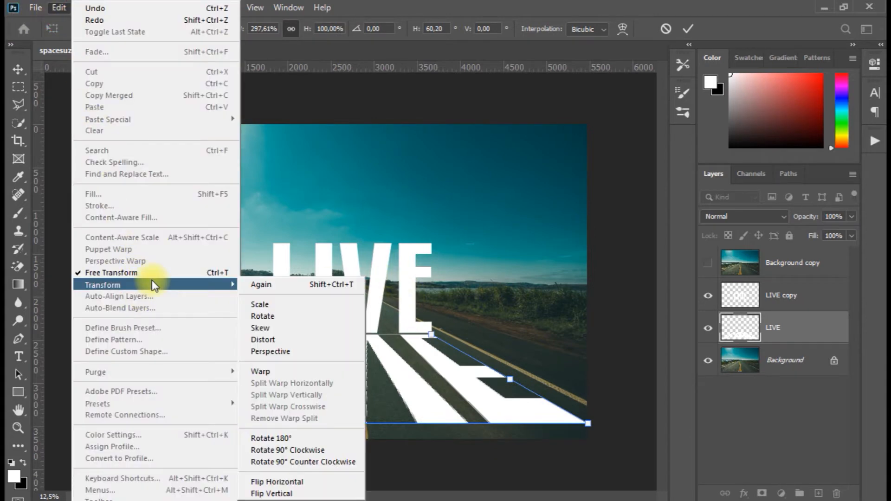
left_click(127, 271)
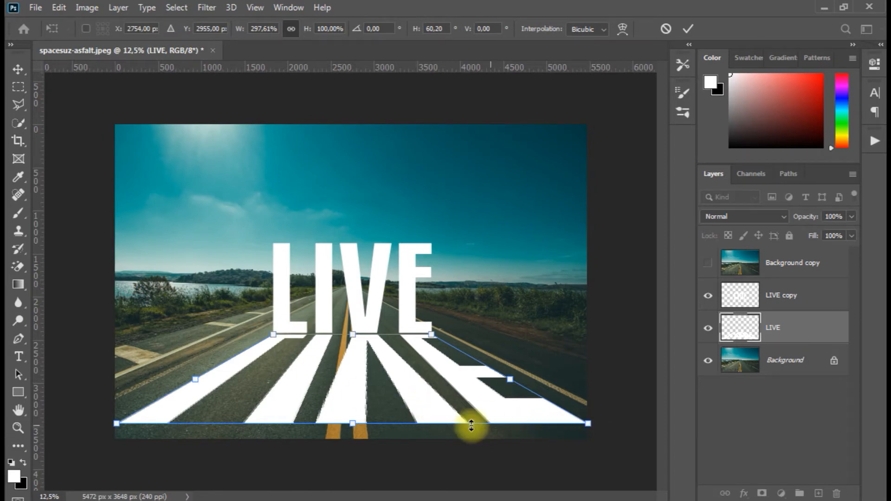
mouse_move(355, 425)
left_mouse_down()
mouse_move(356, 436)
mouse_move(358, 427)
left_mouse_up()
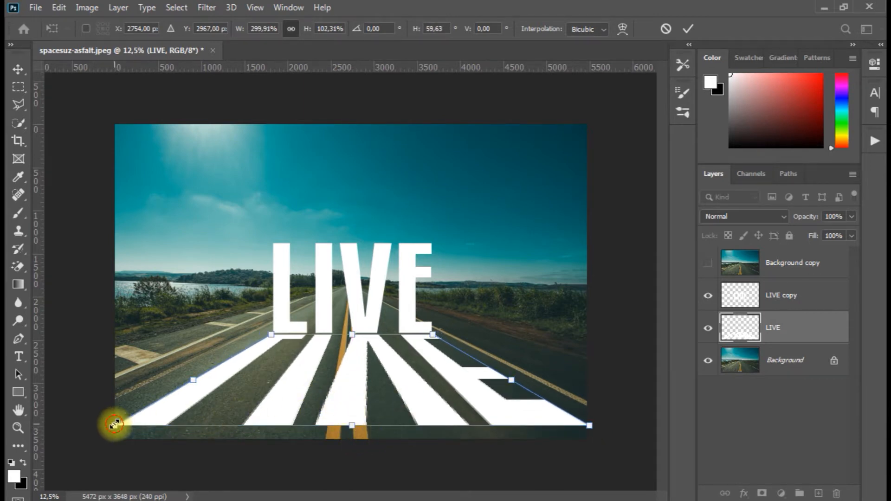
left_click_drag(114, 424, 141, 414)
Reposition the flipped word so its narrow edge lines up beneath the upright LIVE, apply the transform and deselect the layer
left_click_drag(343, 401, 341, 402)
key("Right")
key("Right")
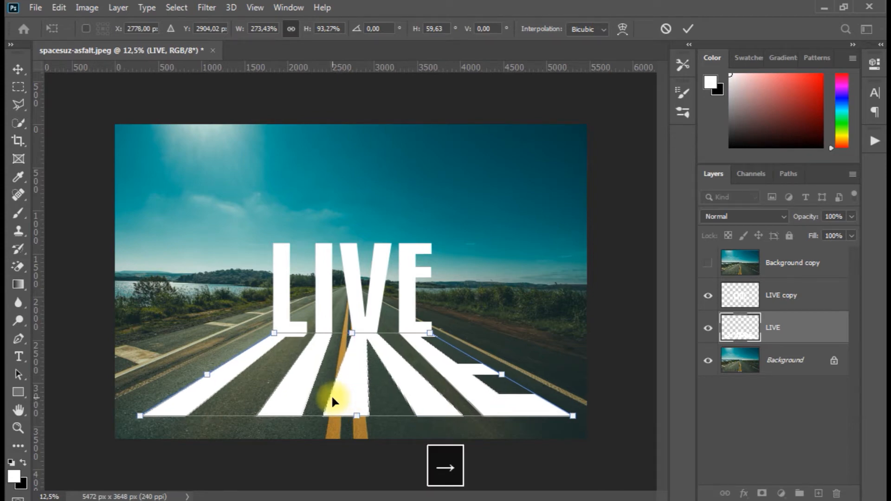
key("Down")
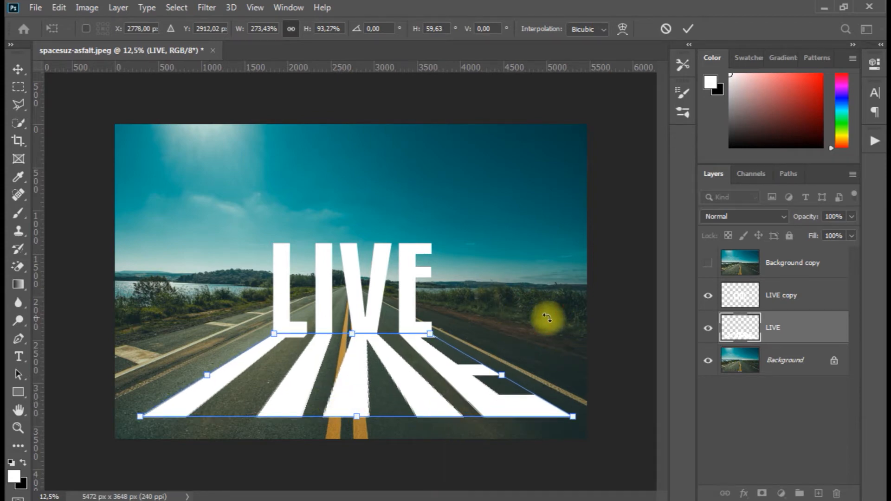
left_click(18, 70)
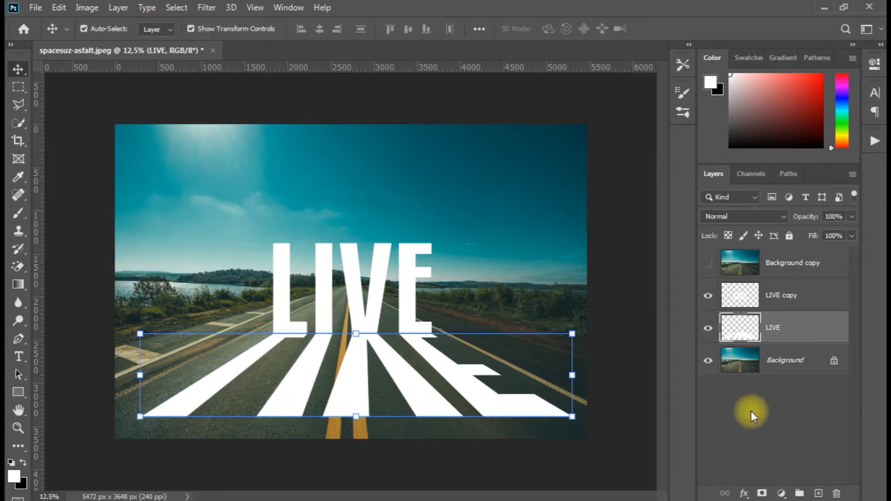
key("Down")
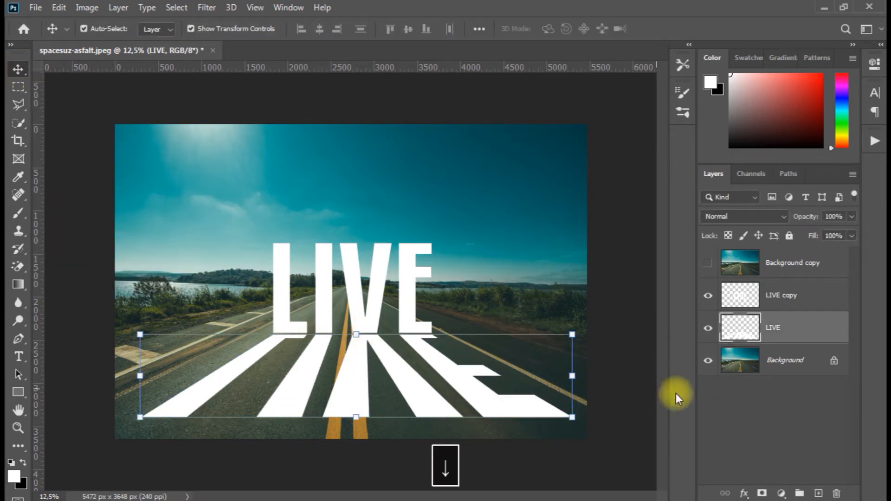
left_click(730, 405)
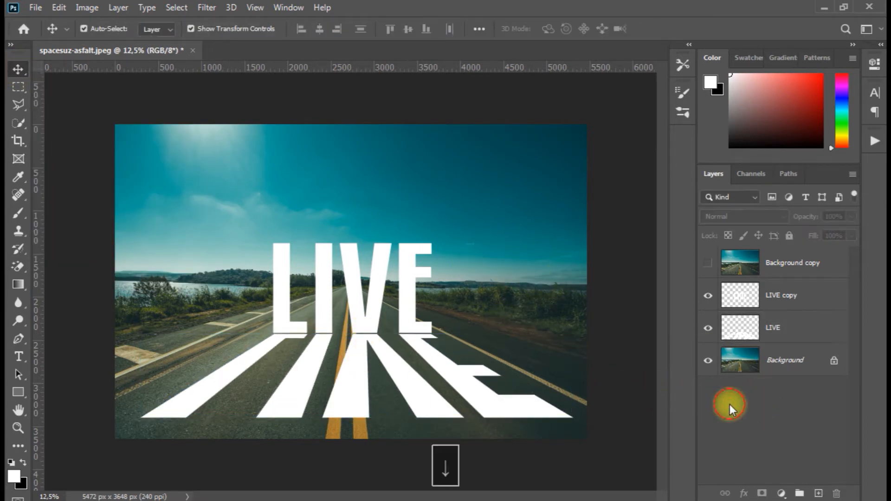
Hide the flipped LIVE layer and add a Hue/Saturation adjustment above the Background layer with Saturation at -52
left_click(708, 331)
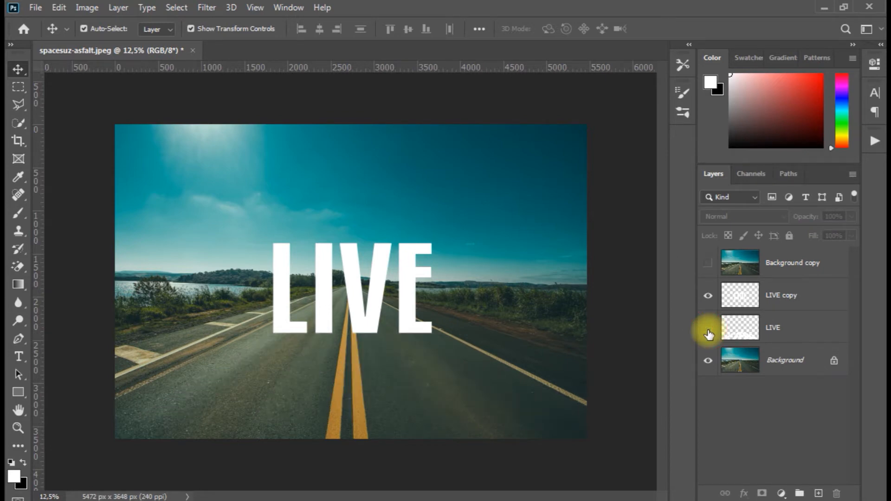
left_click(786, 360)
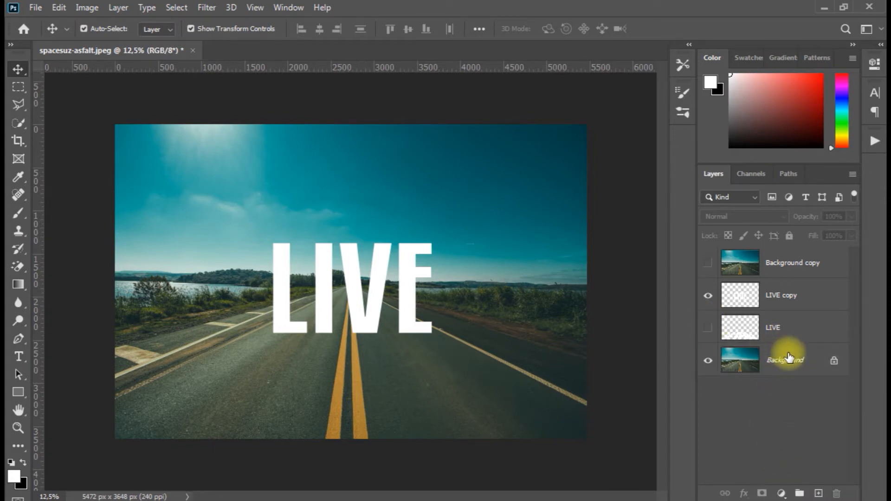
left_click(789, 359)
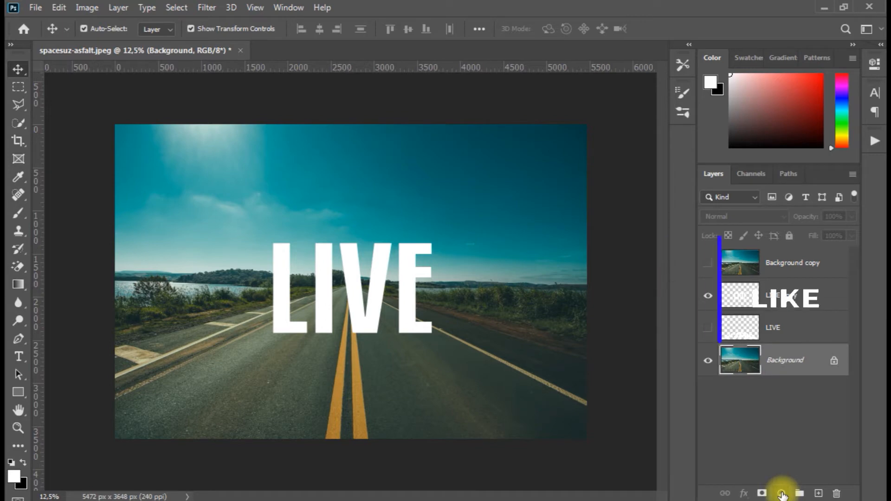
left_click(782, 494)
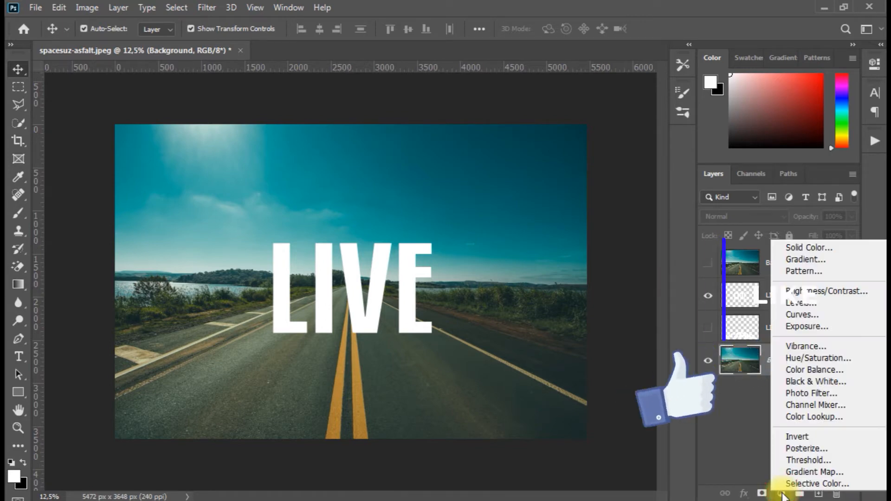
left_click(812, 360)
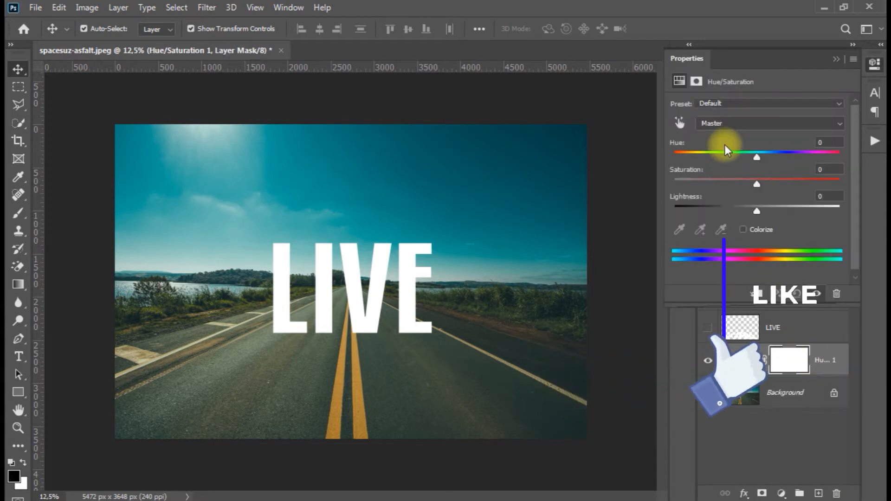
left_click_drag(756, 185, 703, 184)
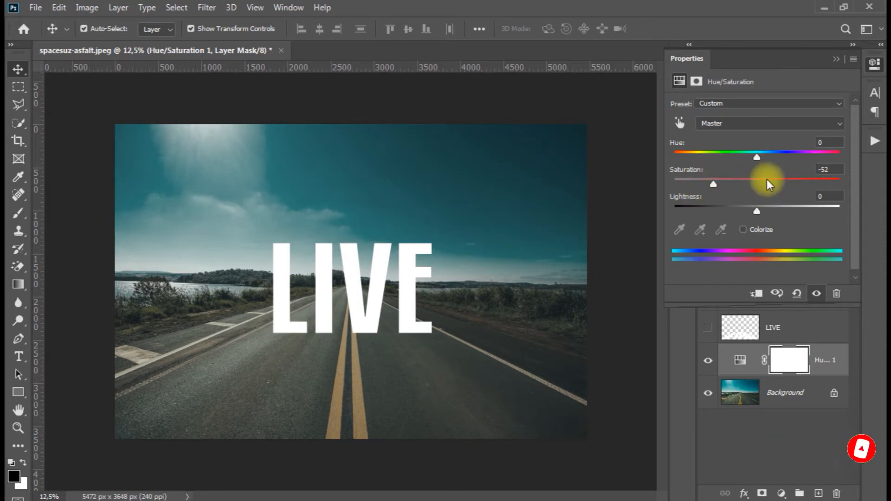
left_click(838, 60)
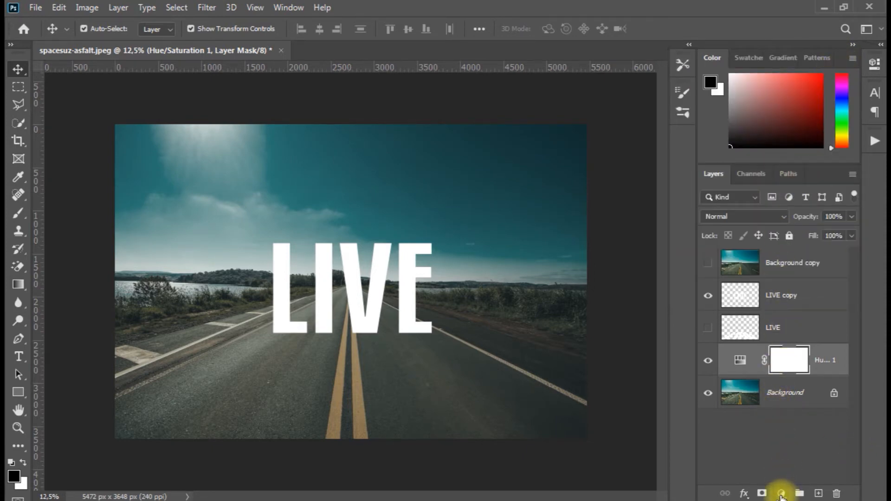
Add an Exposure adjustment layer above the Hue/Saturation layer and set its Exposure to -2.72
left_click(781, 494)
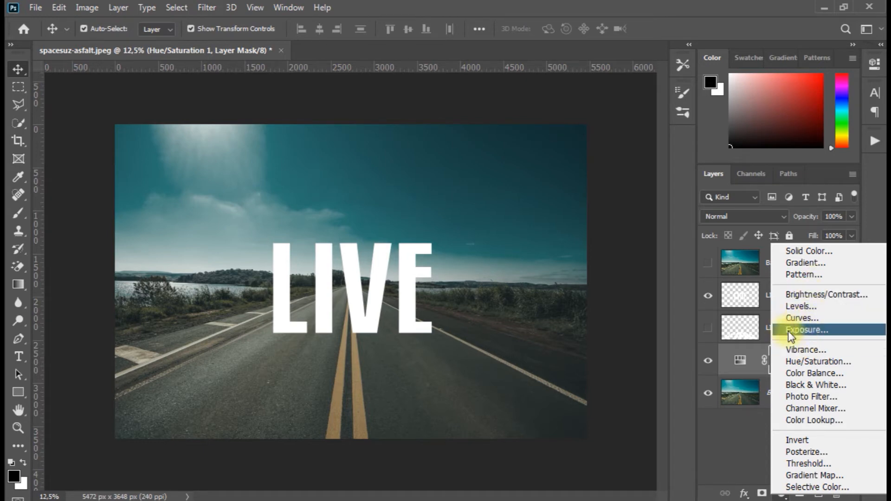
left_click(819, 331)
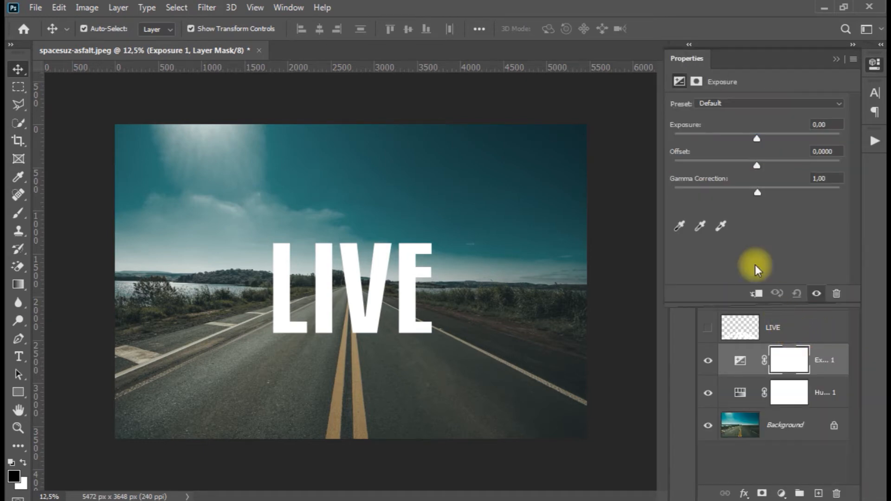
left_click_drag(757, 135, 723, 138)
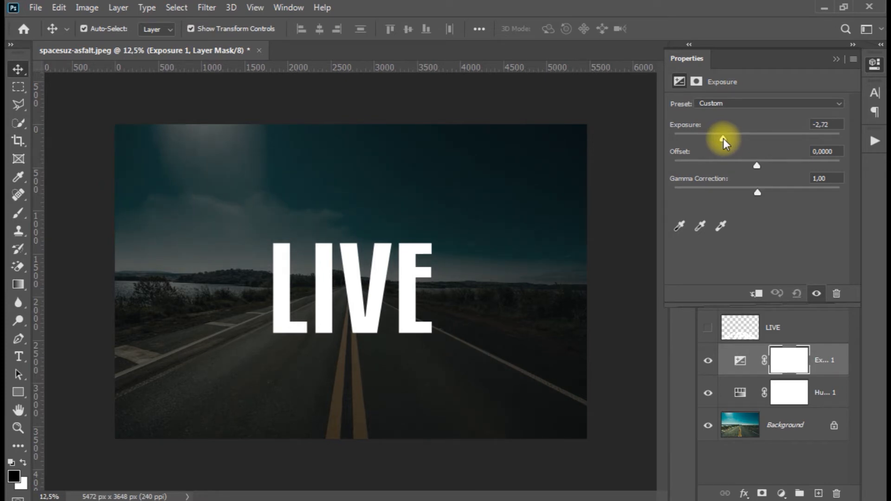
left_click(837, 58)
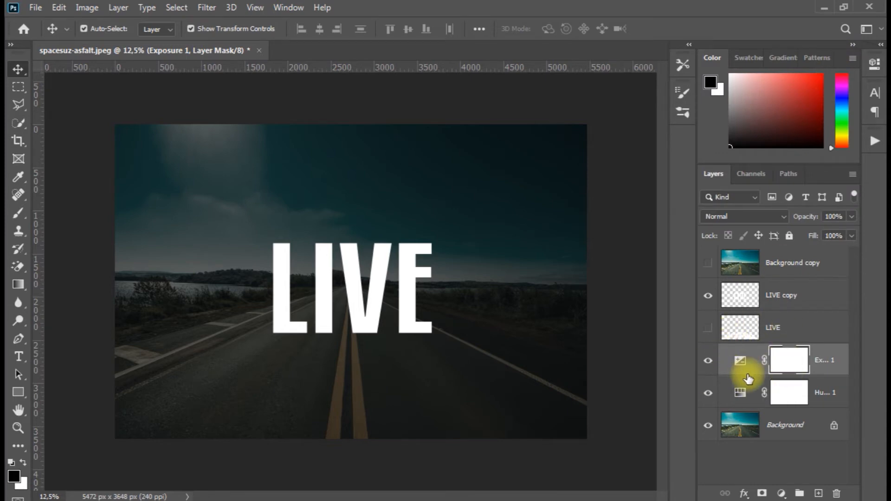
Clip the Background copy layer to the LIVE copy layer with a clipping mask and make it visible
left_click(771, 263)
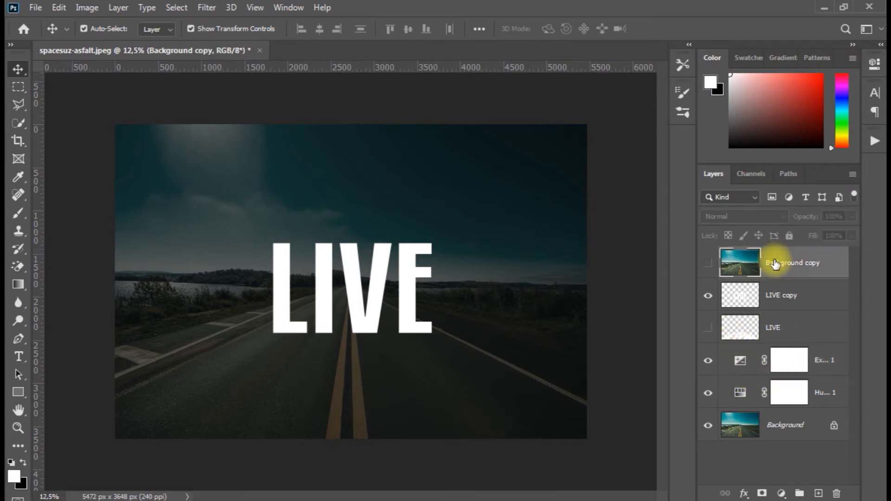
left_click(706, 264)
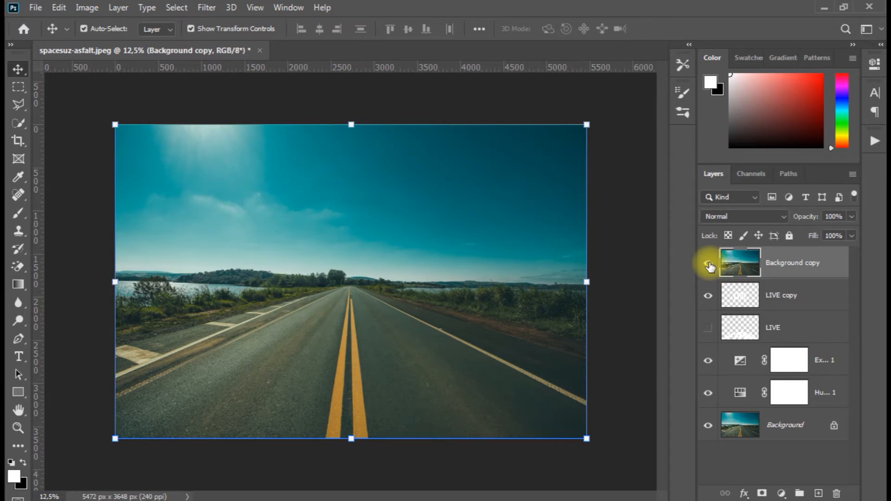
left_click(709, 264)
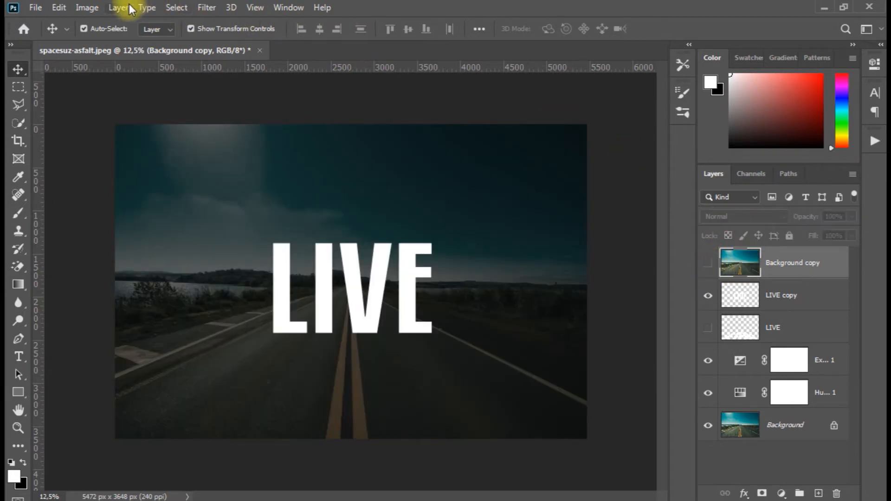
left_click(90, 4)
mouse_move(115, 9)
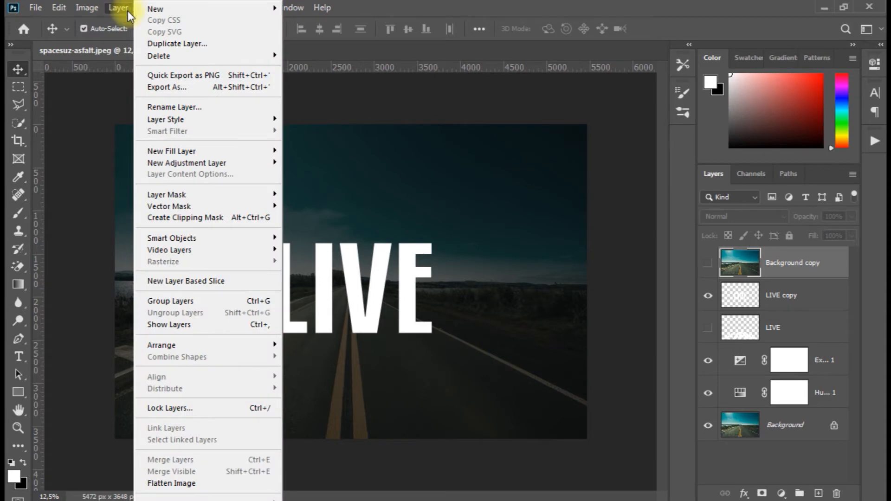
left_click(215, 218)
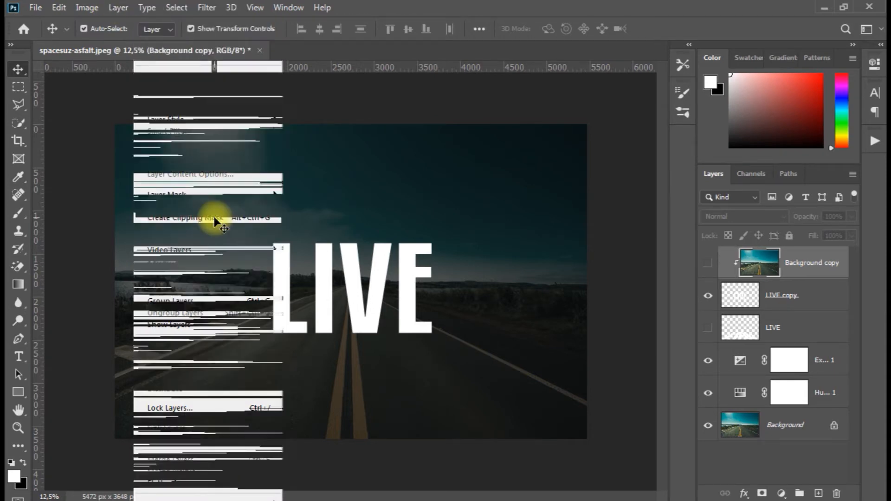
left_click(709, 264)
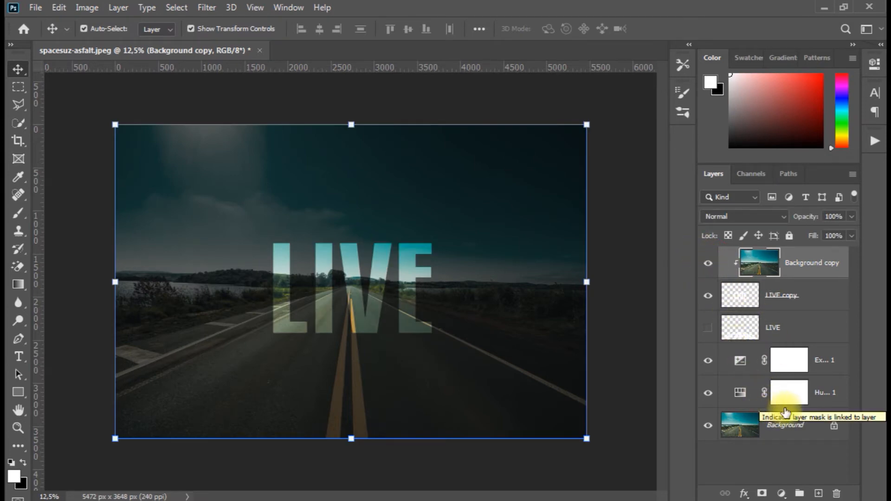
Give the LIVE copy layer a white outside Stroke of 7 px at 100% opacity in Normal blend mode
left_click(770, 331)
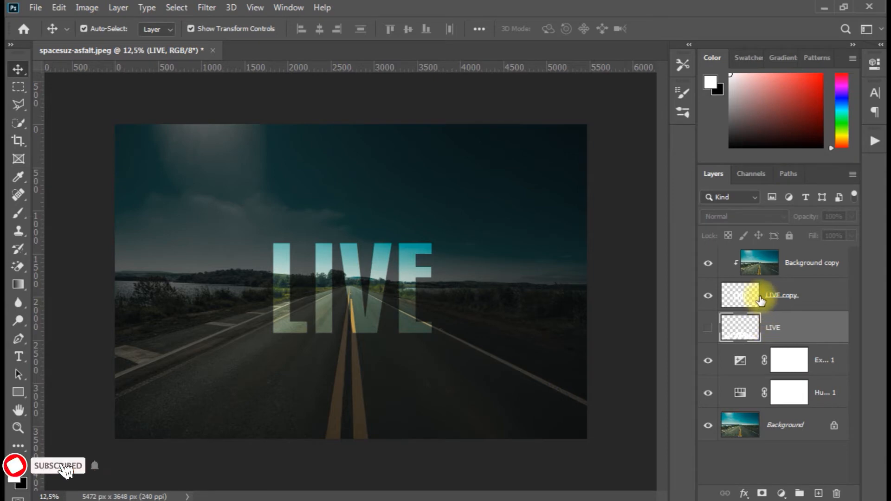
left_click(739, 297)
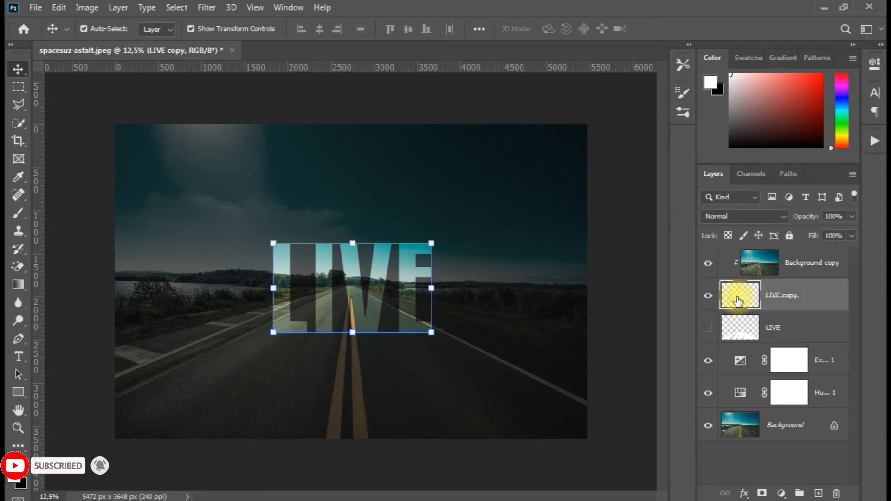
left_click(744, 493)
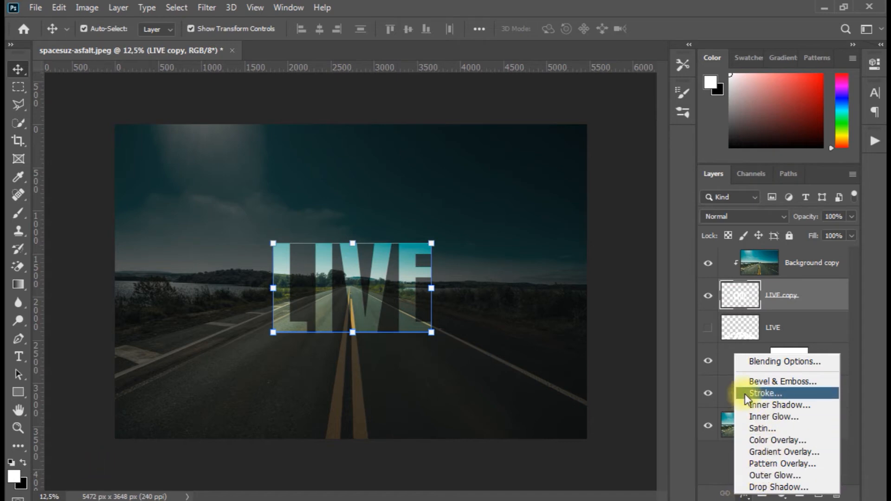
left_click(764, 394)
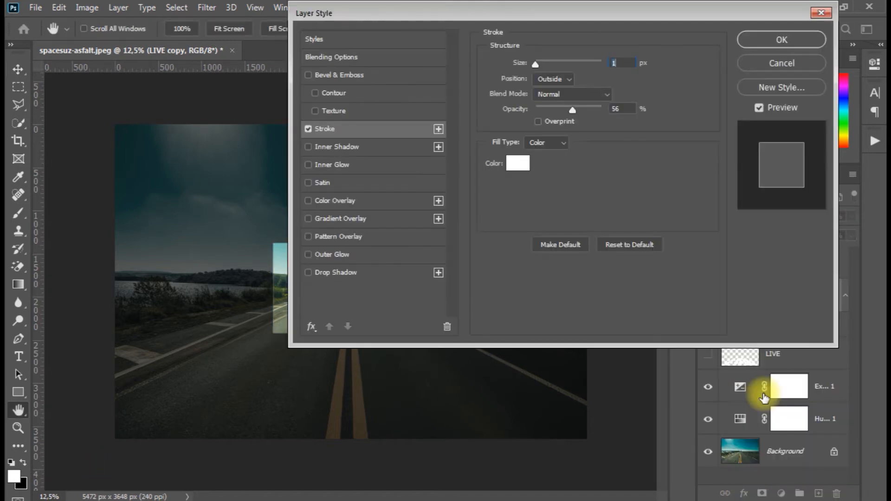
left_click_drag(459, 18, 579, 13)
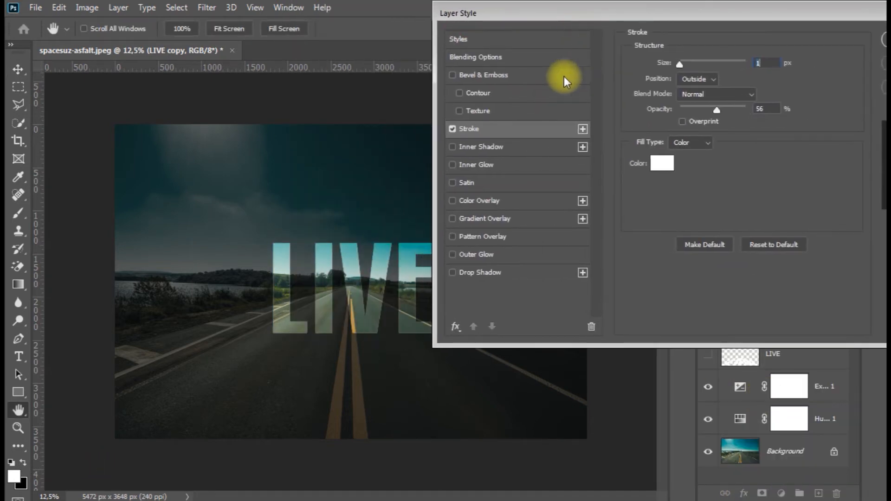
mouse_move(680, 64)
left_mouse_down()
mouse_move(693, 65)
mouse_move(685, 68)
left_mouse_up()
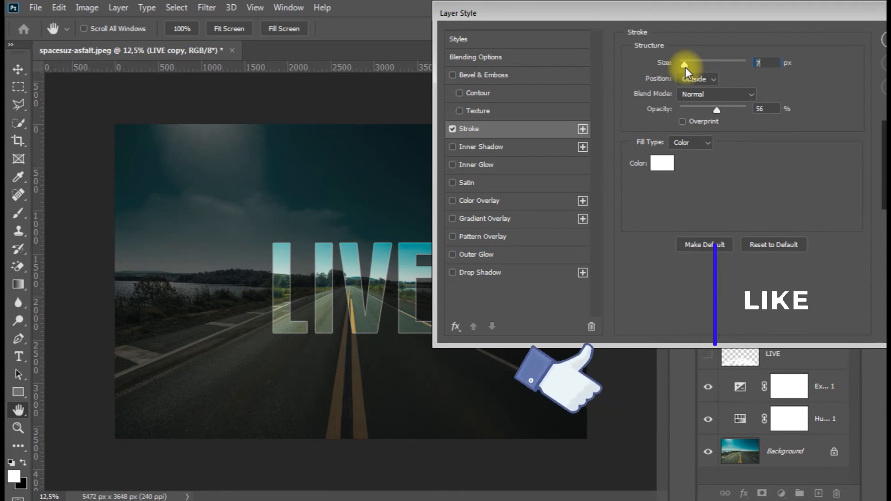
left_click_drag(714, 110, 753, 117)
left_click(710, 95)
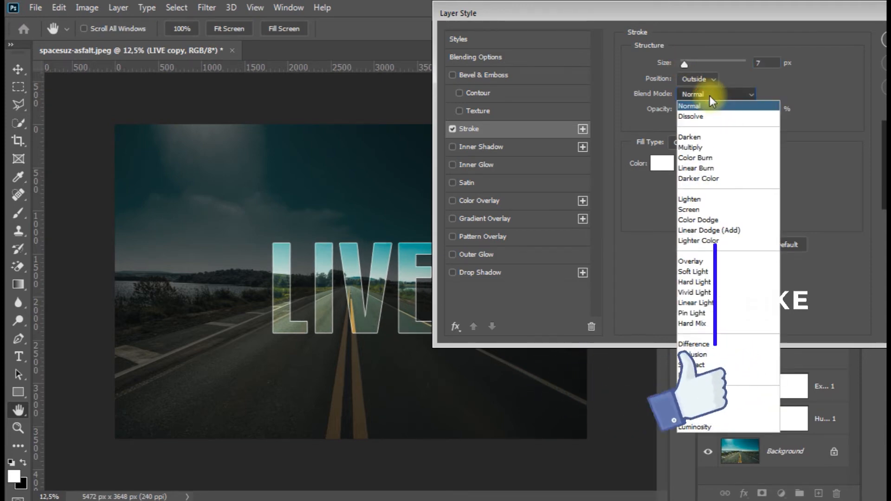
left_click(710, 95)
left_click(701, 80)
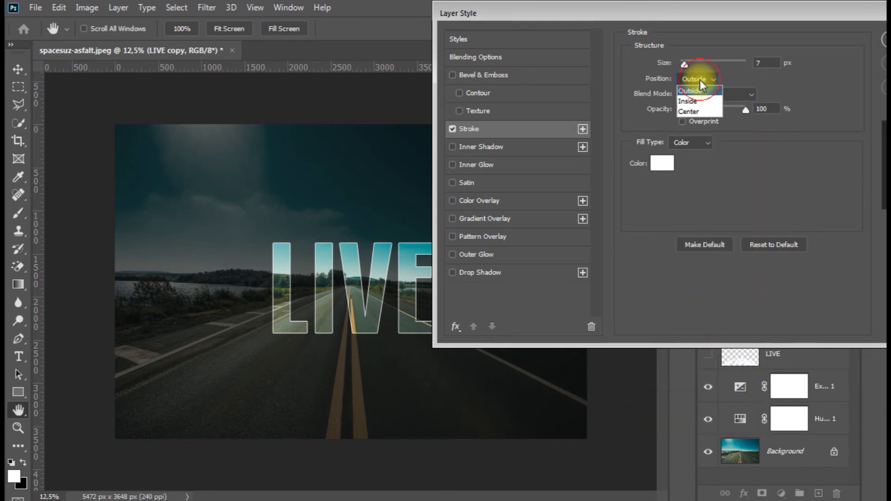
left_click(700, 81)
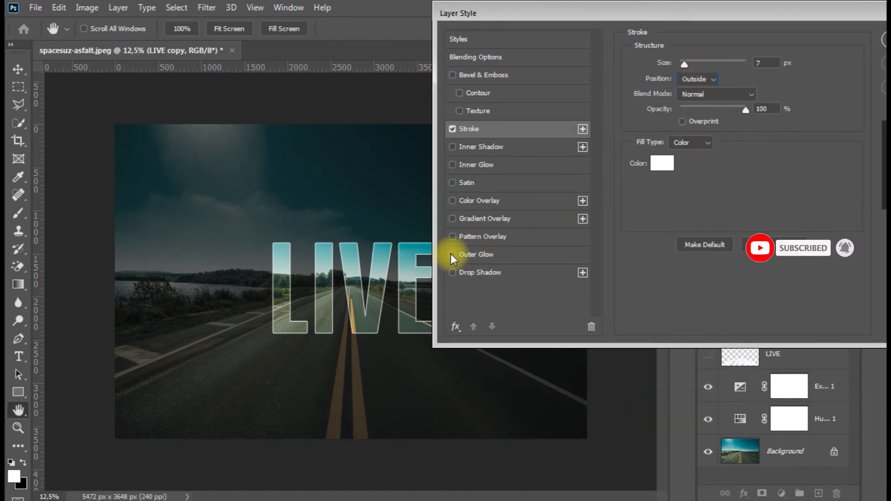
Add an Outer Glow in Normal mode with size 3 px and a slightly reduced spread, and apply the layer style
left_click(480, 256)
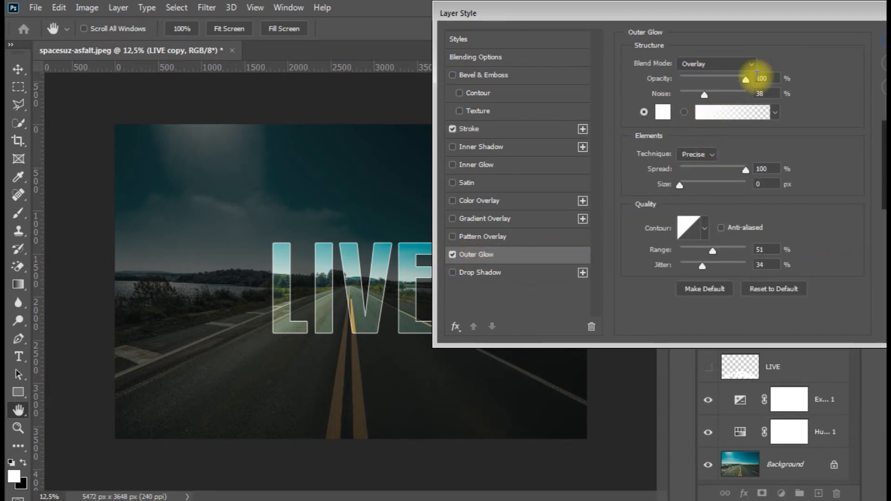
left_click_drag(746, 80, 745, 81)
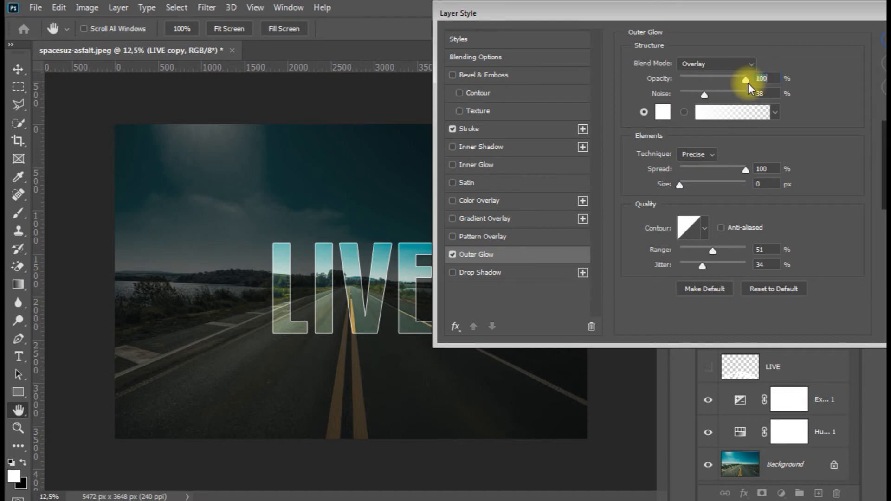
left_click(733, 65)
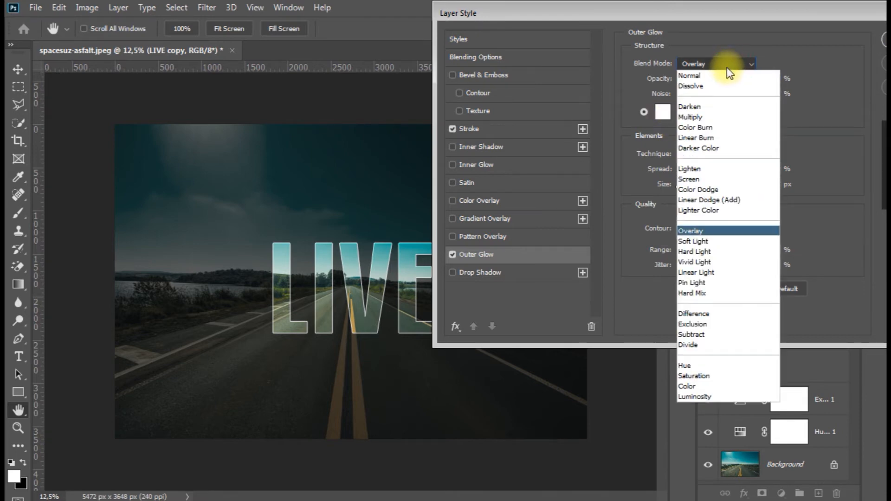
left_click(714, 85)
left_click(712, 64)
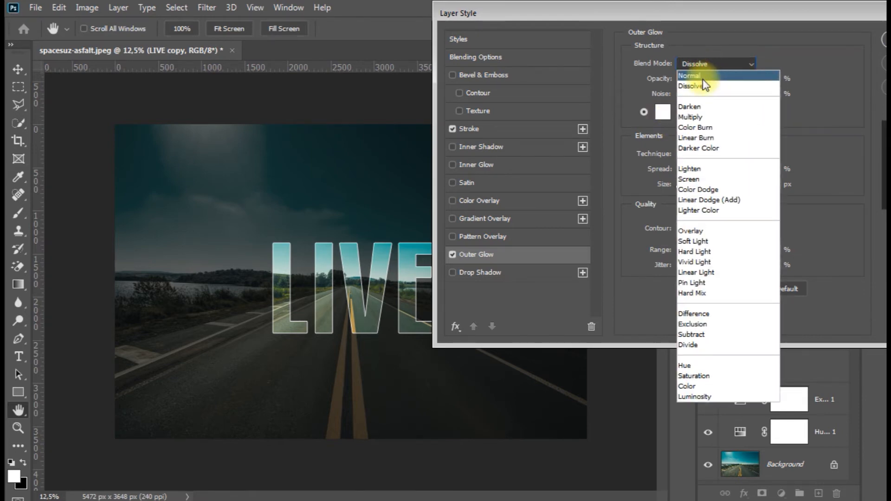
left_click(696, 54)
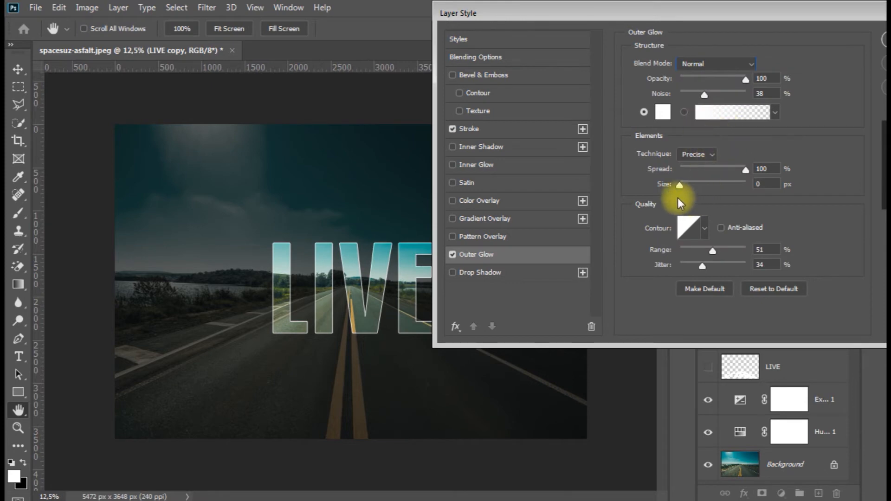
left_click_drag(680, 186, 684, 186)
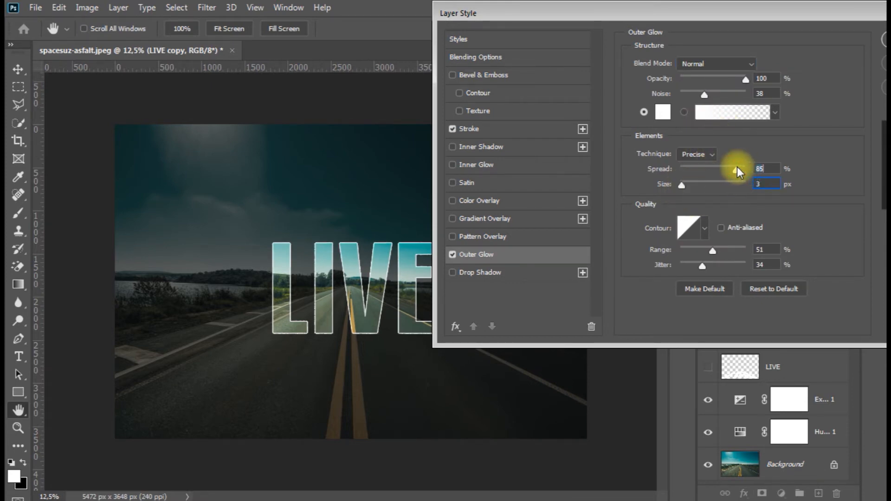
left_click_drag(738, 167, 743, 170)
left_click_drag(740, 10, 622, 24)
left_click(814, 46)
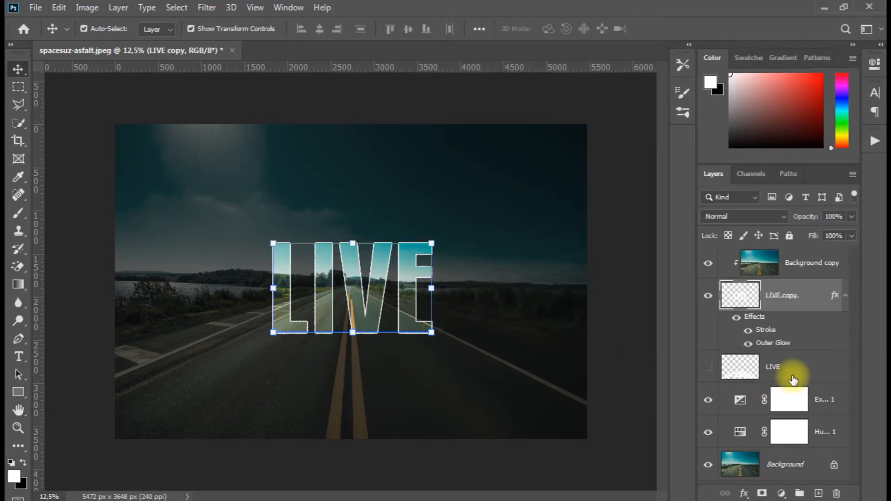
Show the flipped LIVE layer on the asphalt and set its blend mode to Overlay
left_click(732, 370)
left_click(708, 367)
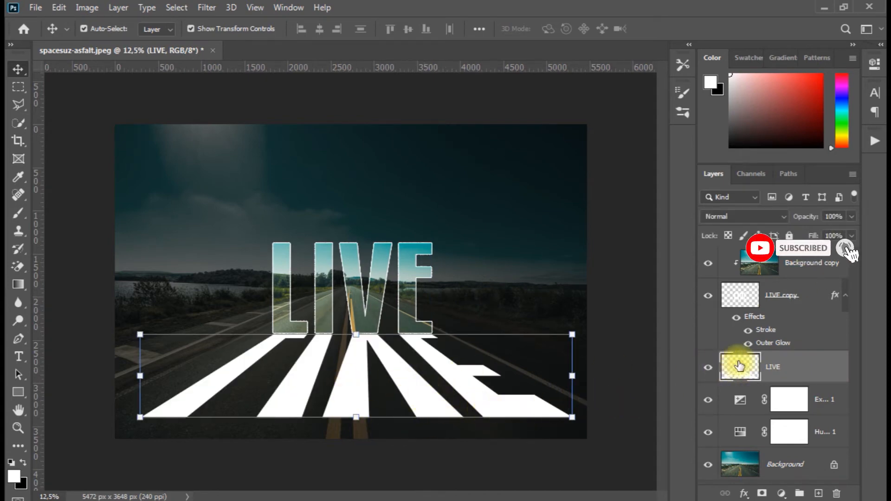
left_click(782, 216)
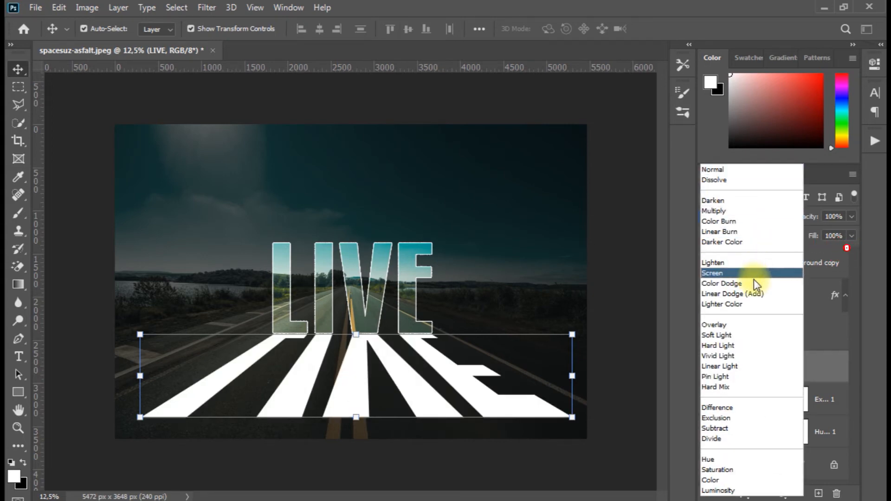
left_click(712, 326)
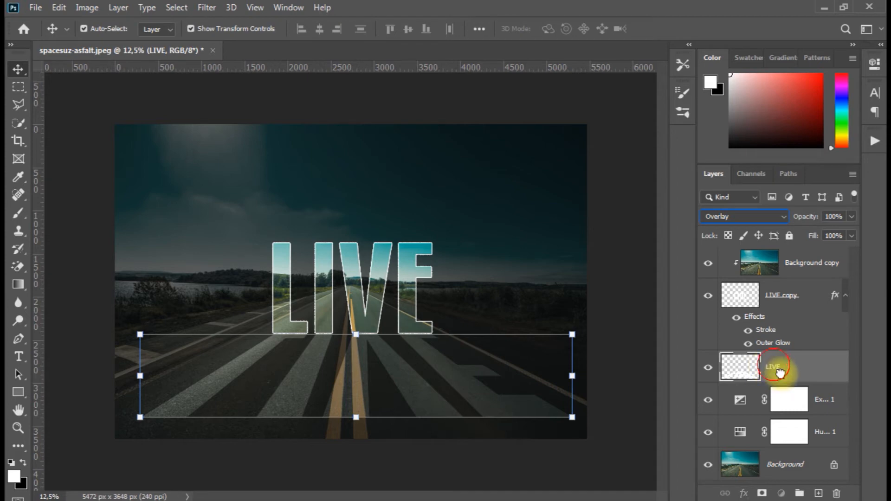
Duplicate the flipped LIVE layer on the asphalt and compare the text with the duplicate hidden and shown
left_click_drag(774, 368, 818, 493)
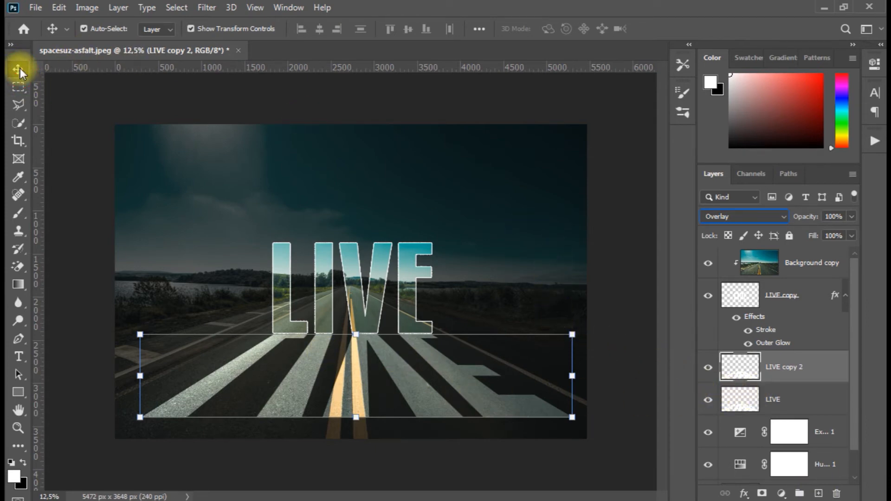
left_click(18, 87)
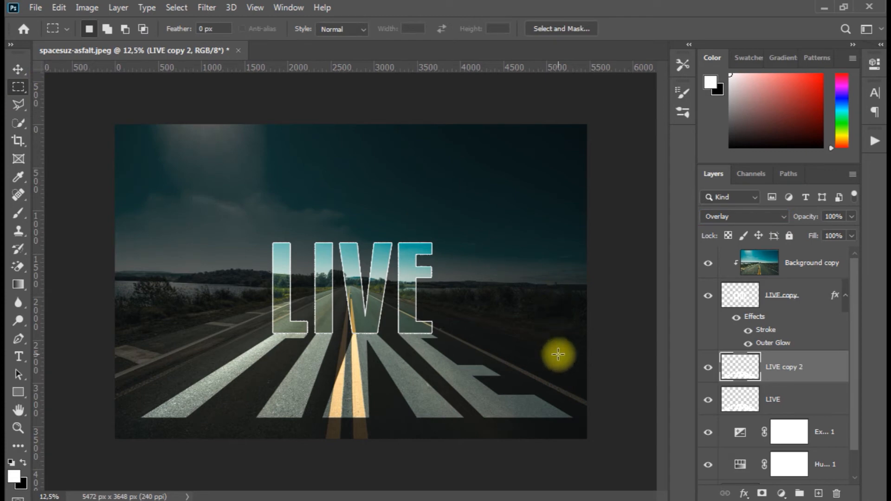
key("v")
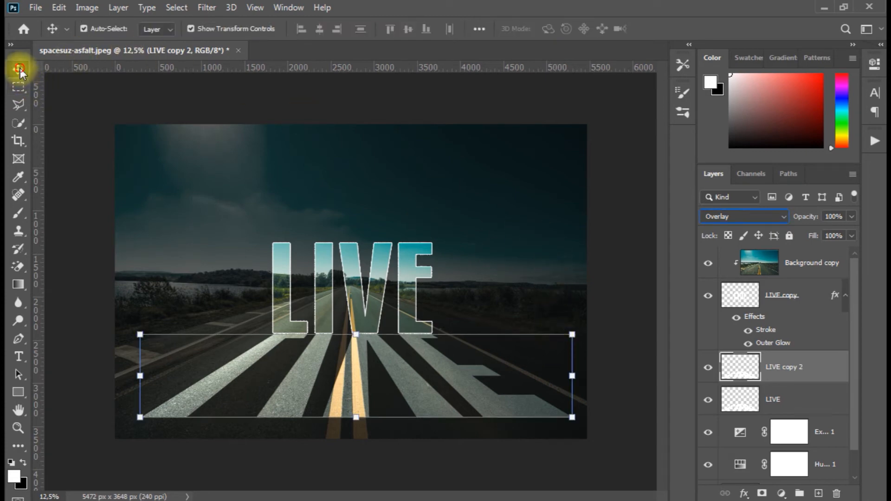
left_click(18, 87)
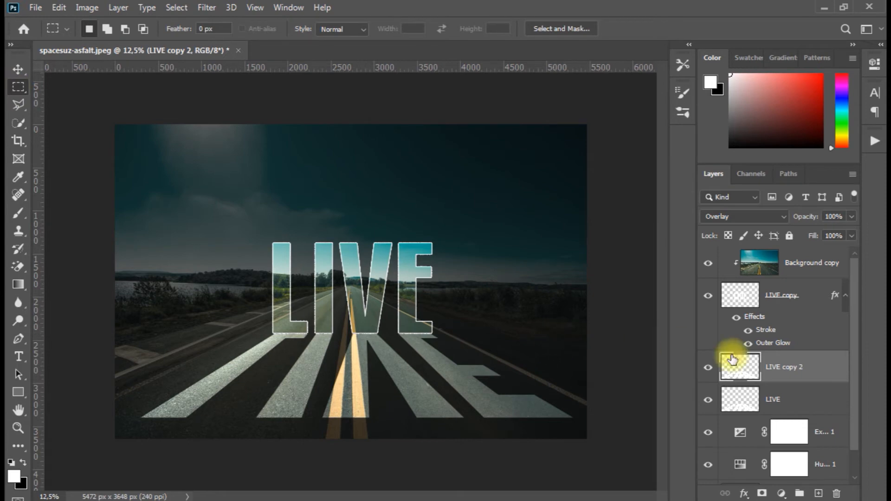
left_click(782, 395)
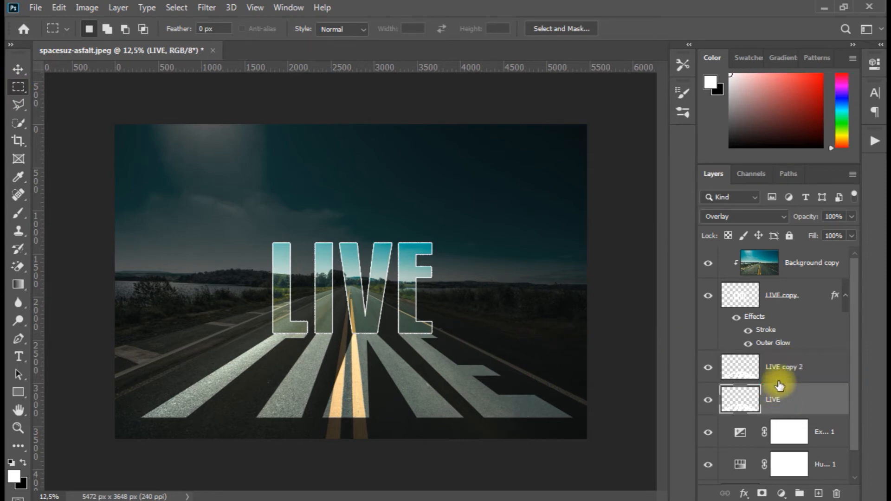
left_click(708, 370)
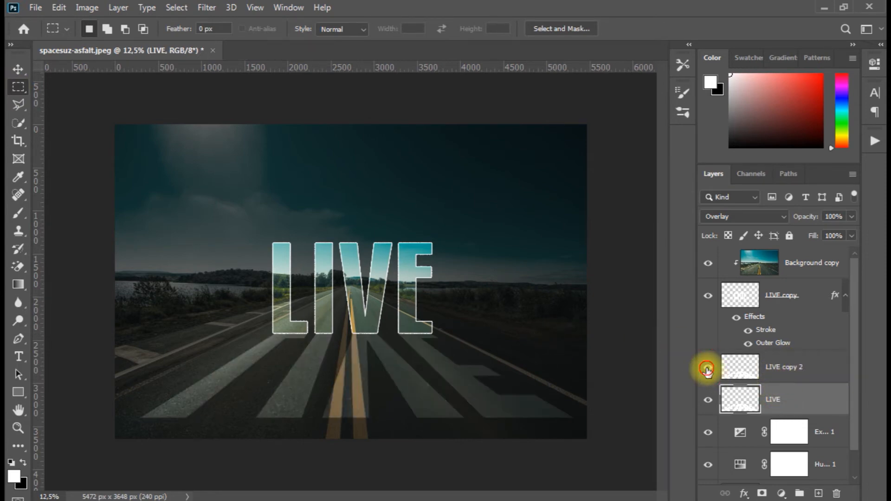
left_click(708, 369)
left_click(740, 368)
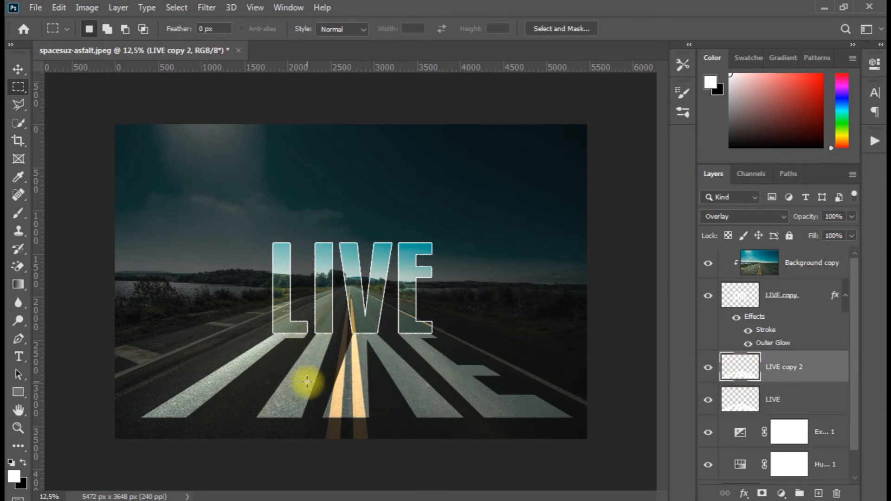
Set the Gradient tool to the basic black-to-white preset "Черный, белый"
left_click(14, 284)
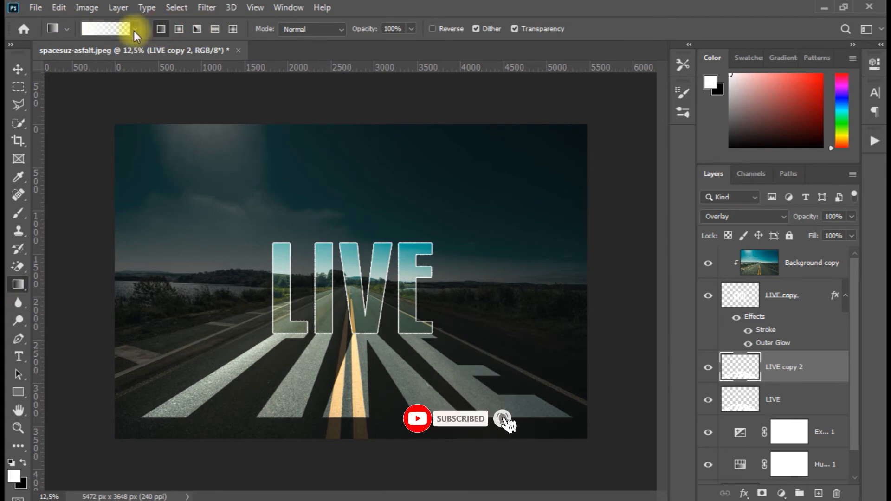
left_click(118, 29)
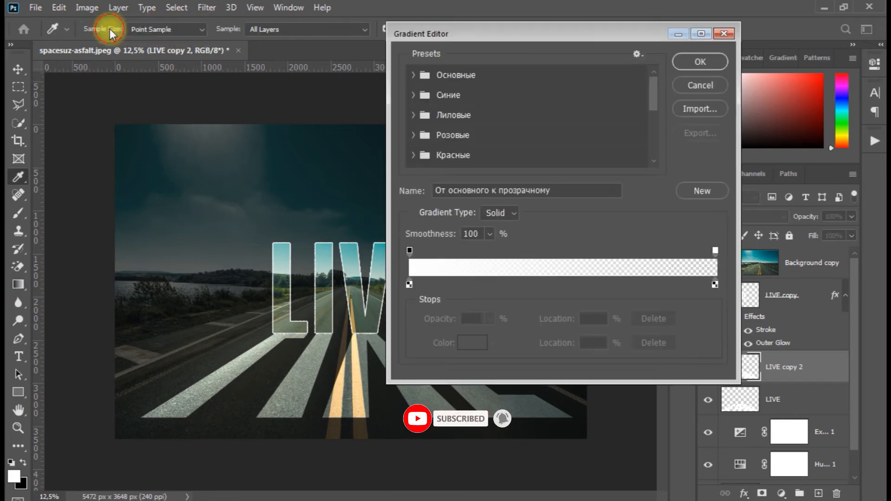
left_click(411, 73)
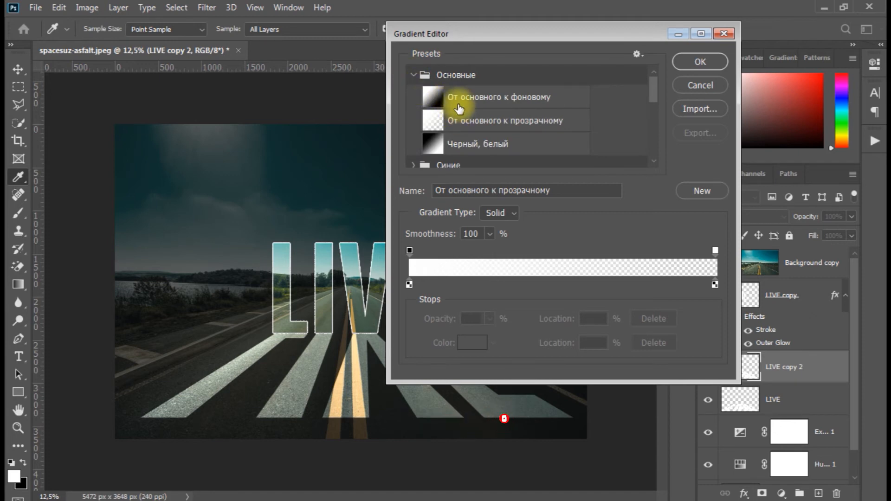
left_click(460, 98)
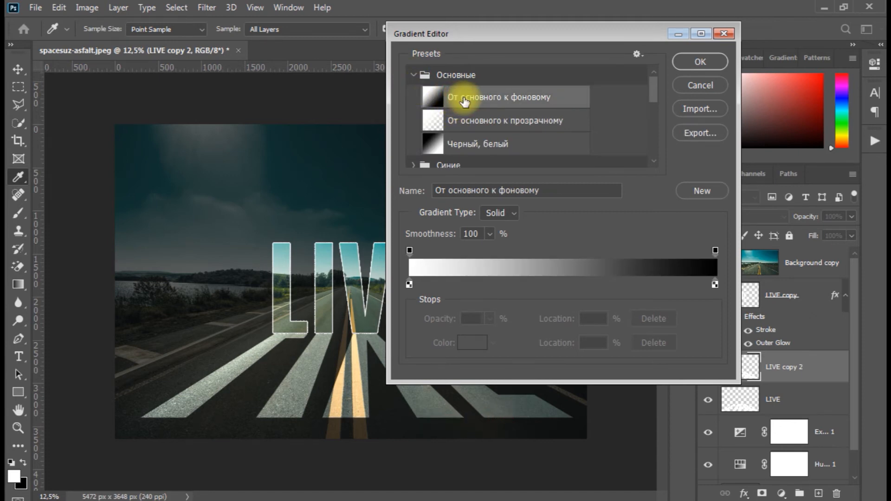
left_click(471, 142)
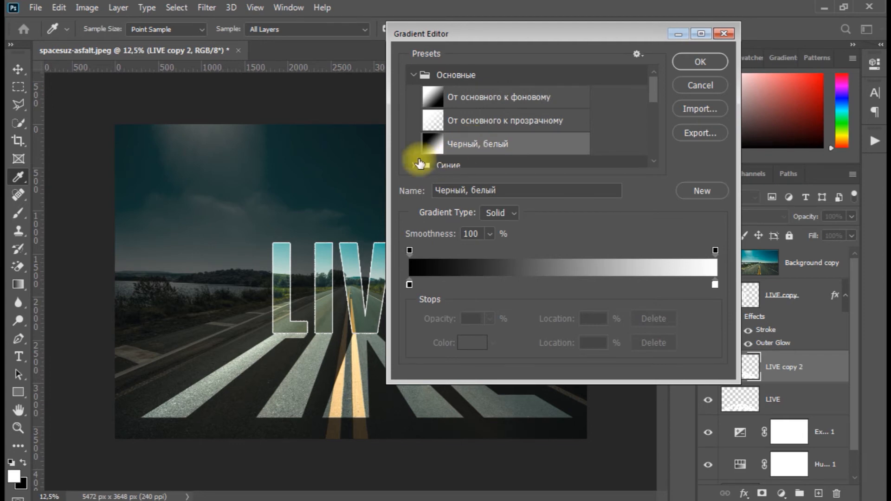
left_click(689, 65)
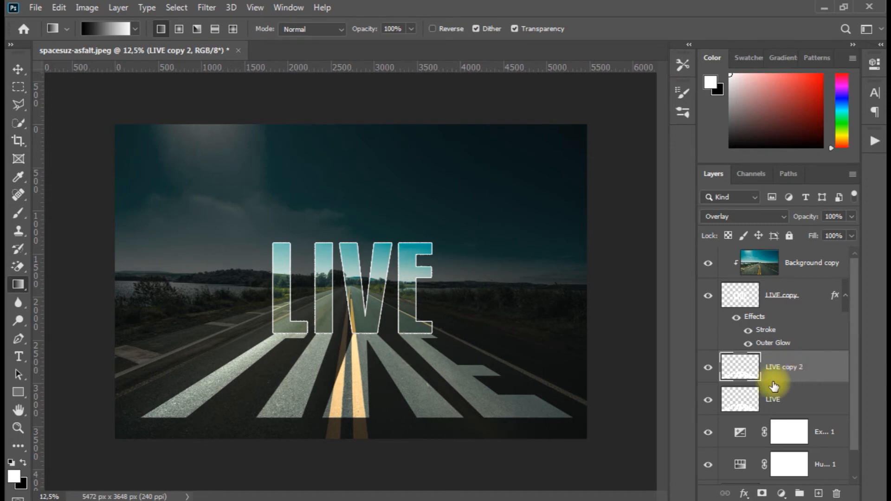
Nudge the LIVE and LIVE copy 2 layers slightly down, away from the base of the standing letters
left_click(708, 400)
left_click(708, 400)
left_click(787, 398)
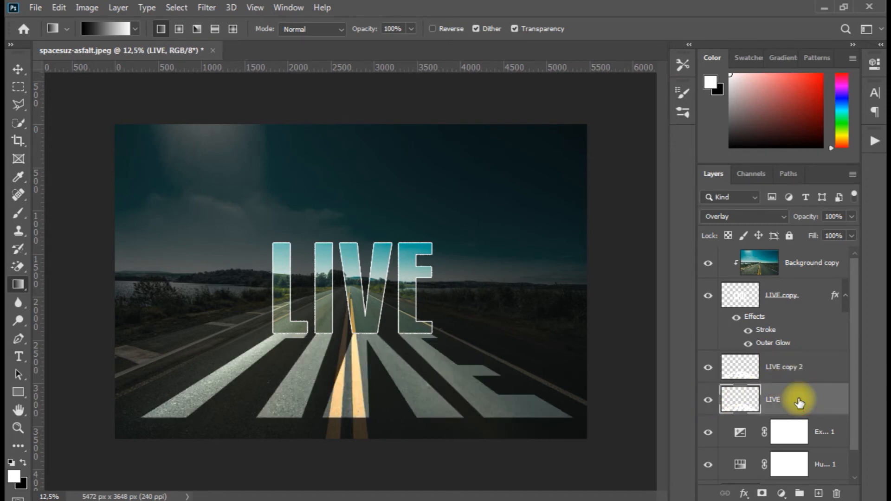
left_click(19, 69)
key("Down")
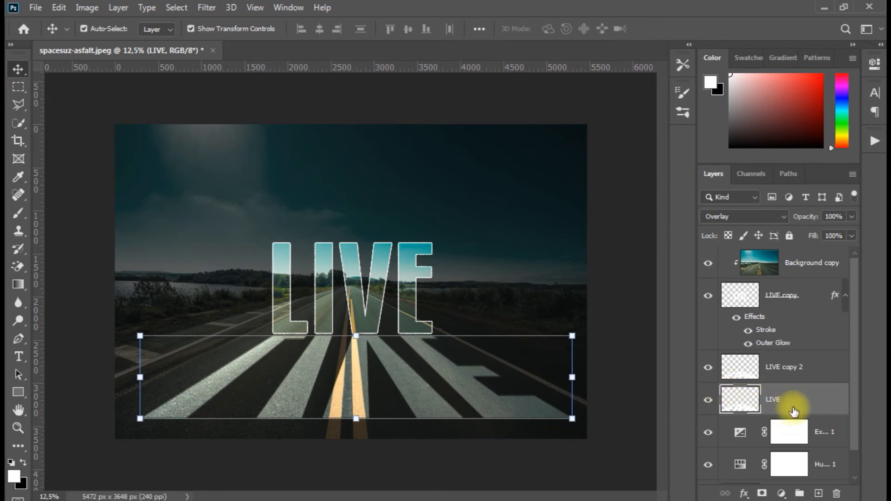
left_click(789, 368)
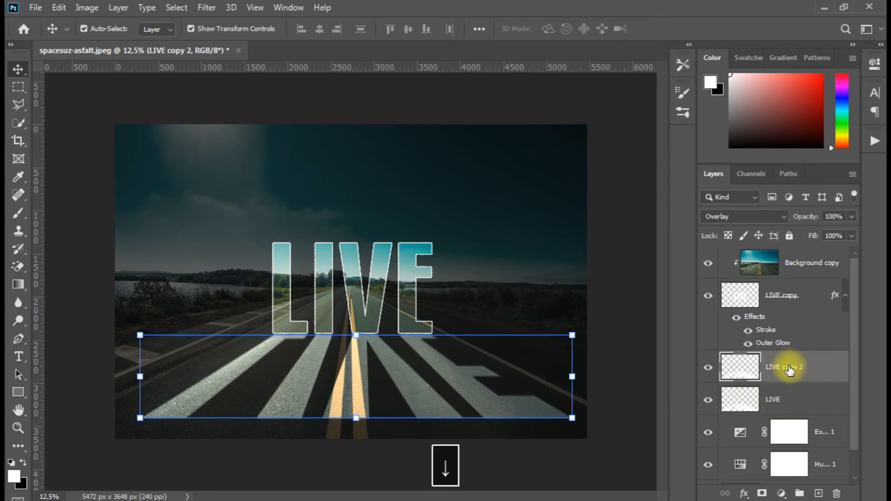
left_click(788, 400)
Add a layer mask to LIVE copy 2 and make black the foreground color for the Gradient tool
left_click(789, 268)
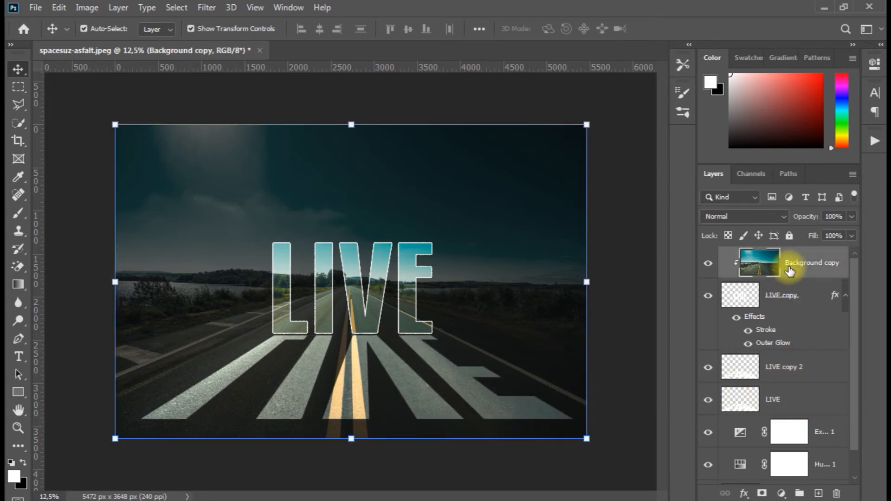
left_click(774, 365)
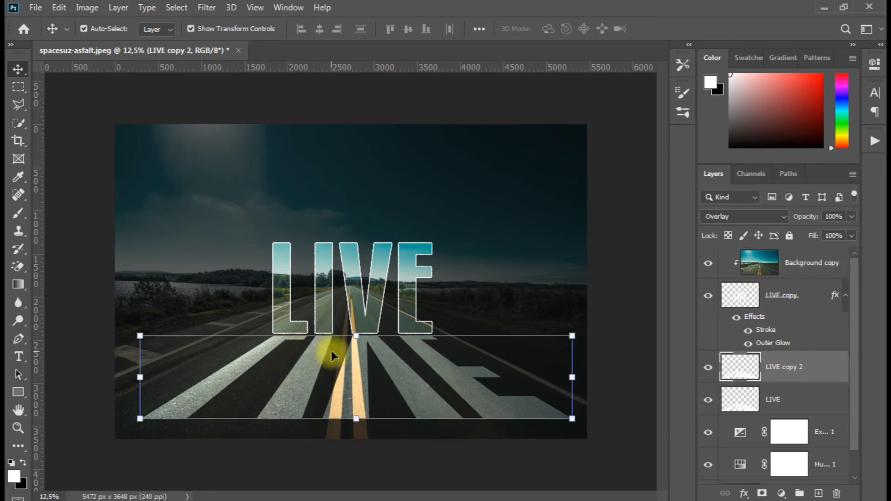
left_click(18, 88)
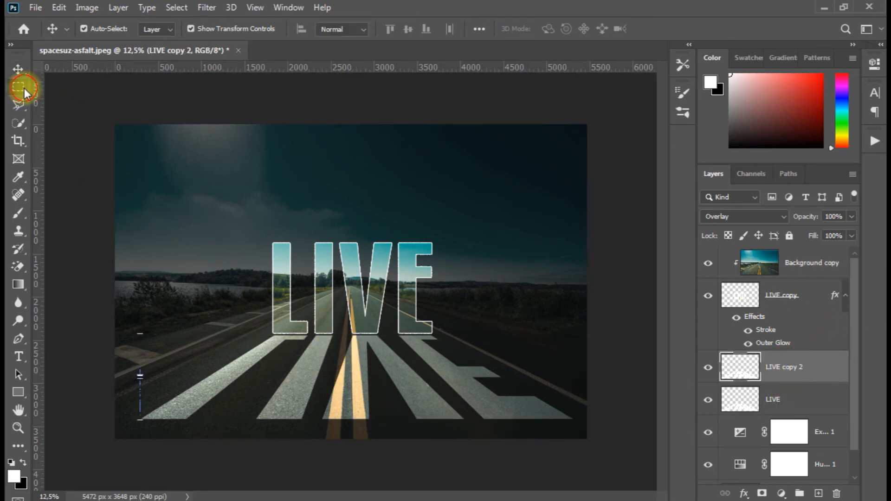
left_click(19, 286)
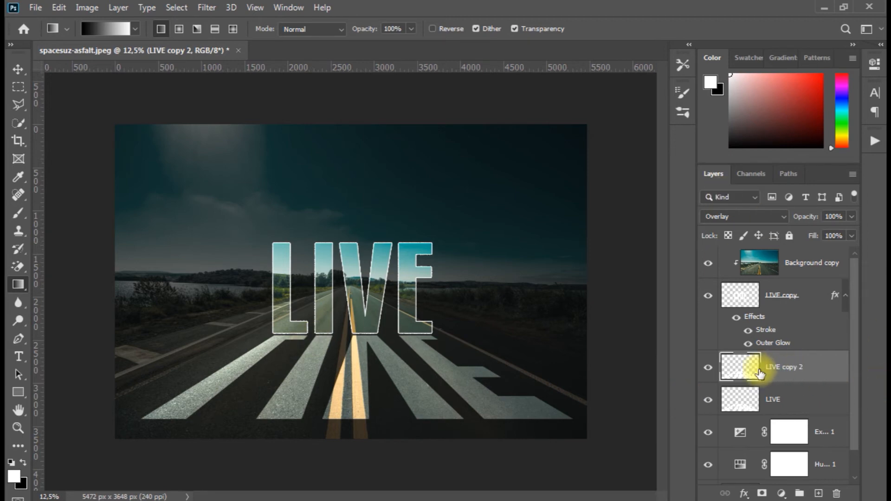
left_click(761, 493)
key("x")
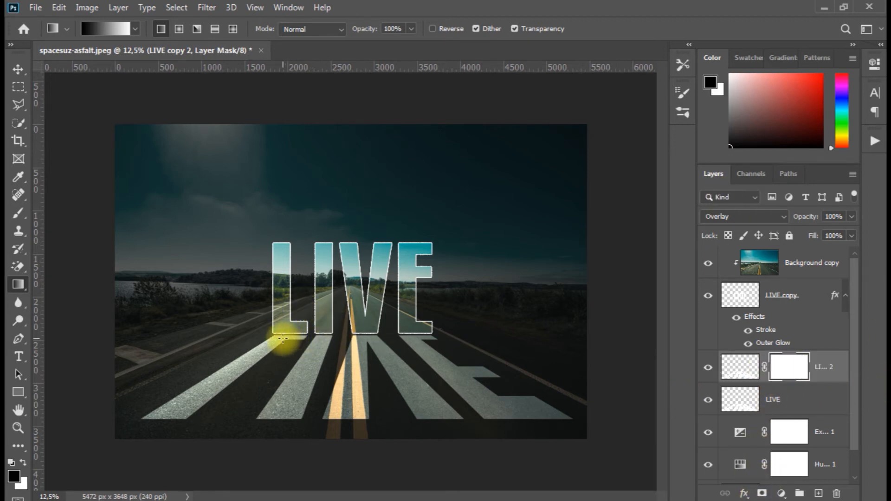
left_click_drag(305, 339, 362, 419)
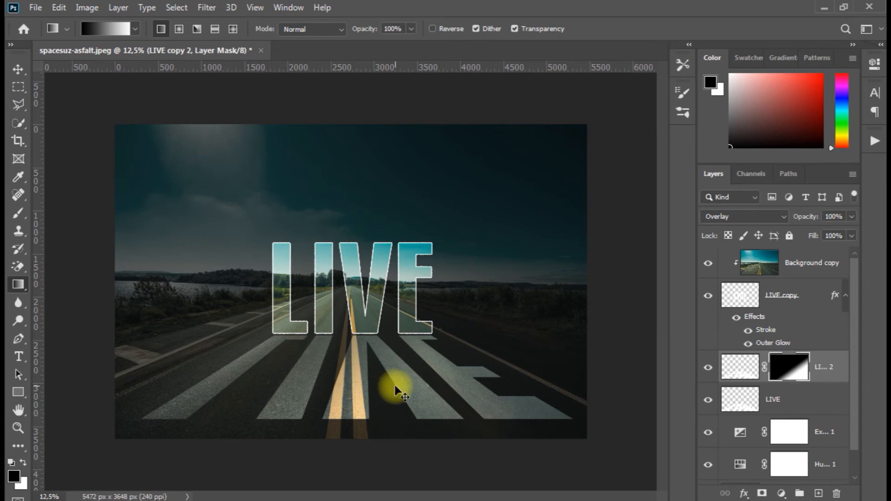
key("ctrl+z")
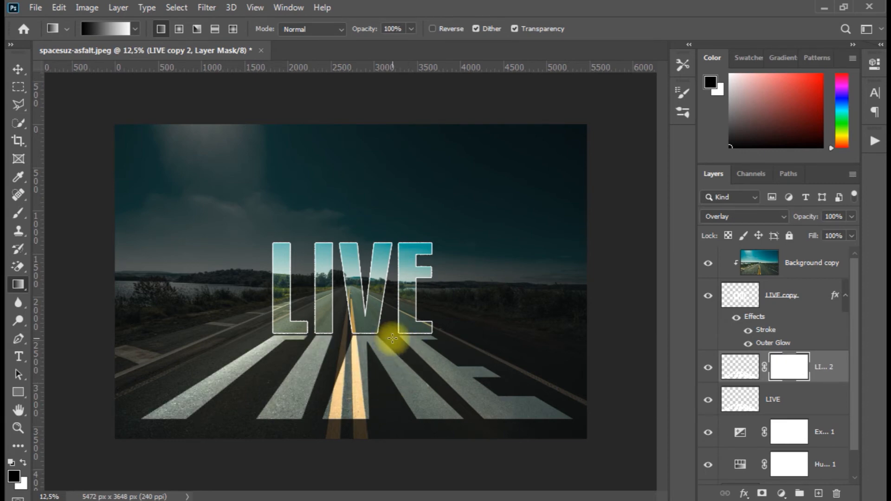
left_click_drag(392, 345, 342, 422)
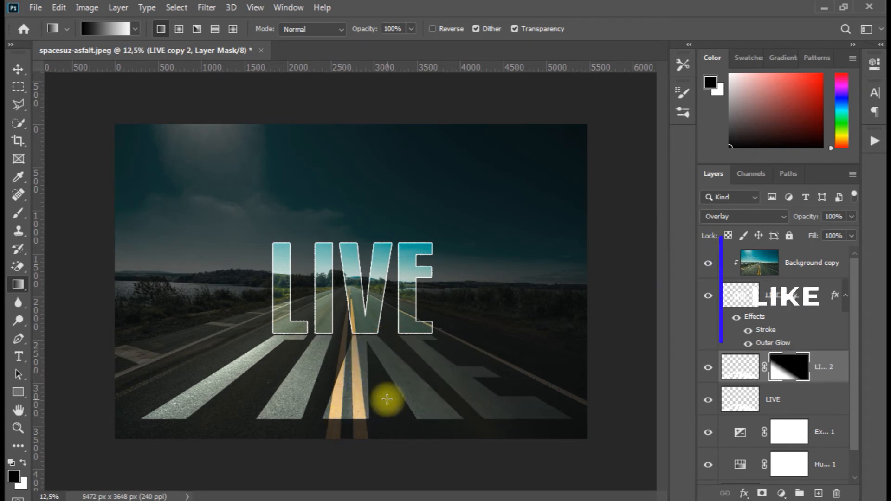
key("ctrl+z")
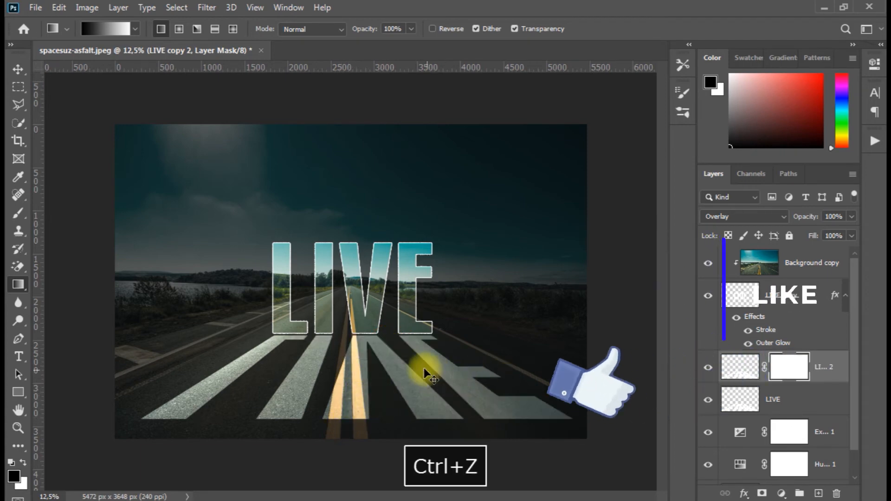
left_click_drag(400, 336, 373, 367)
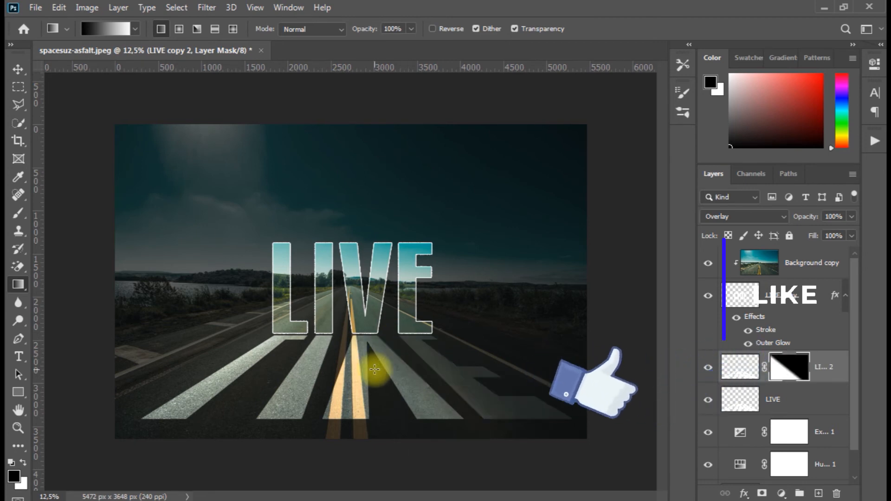
key("ctrl+z")
Apply a short, nearly vertical black-to-white gradient to the LIVE copy 2 mask, starting just below the standing letters
left_click_drag(376, 337, 372, 364)
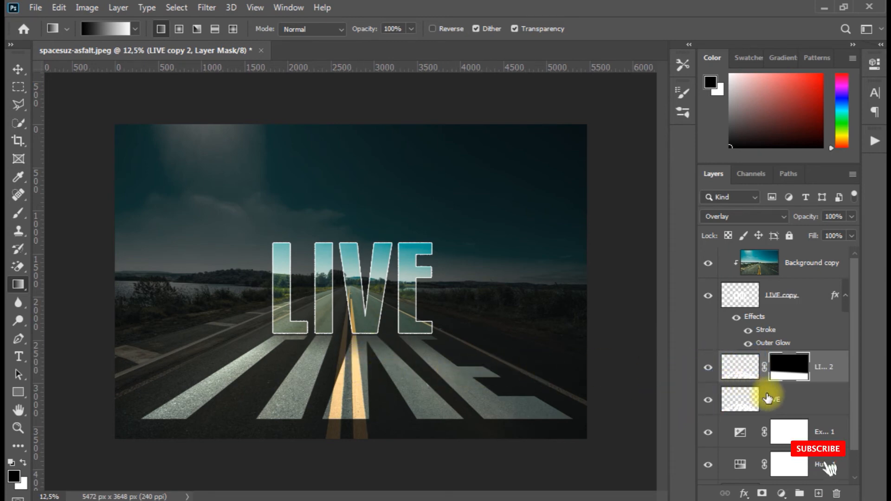
Stamp all visible layers into a new merged layer above Background copy, and deselect it
left_click(800, 263)
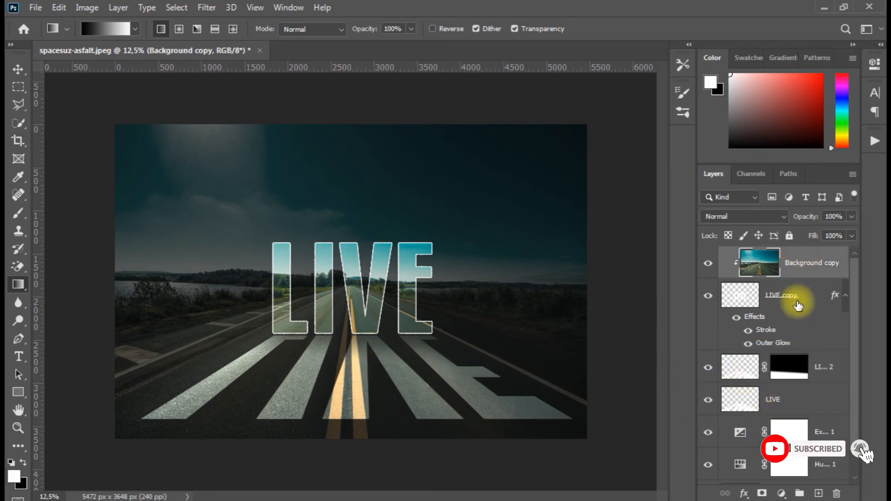
key("ctrl+alt+shift+e")
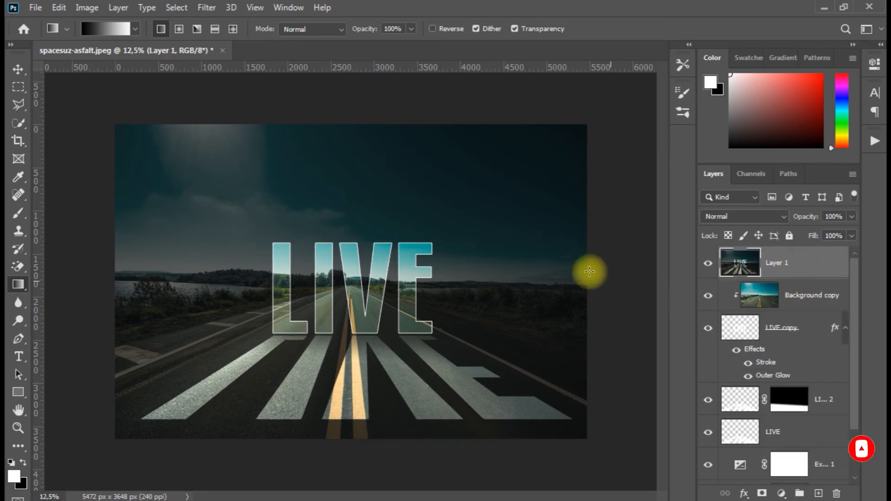
left_click(19, 69)
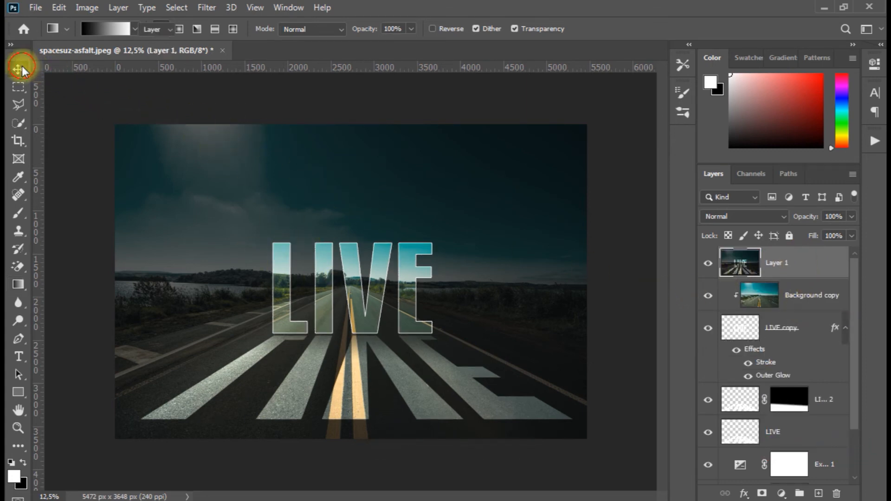
left_click(633, 265)
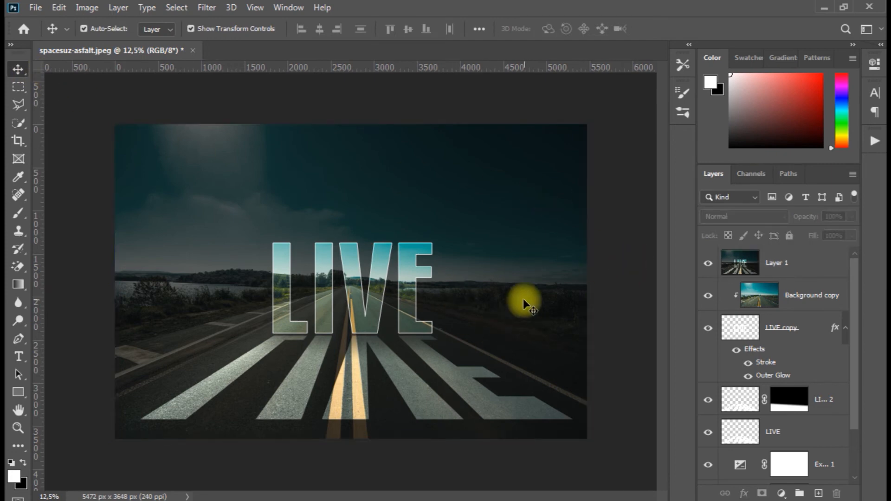
Draw a rectangle shape about 2608 × 1856 px over the sky and the LIVE text, with no fill
left_click(16, 287)
left_click(16, 398)
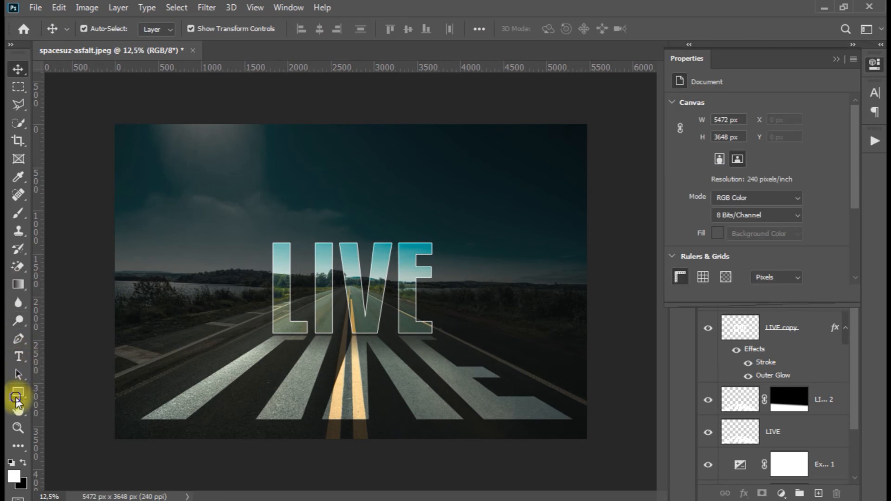
left_click(70, 392)
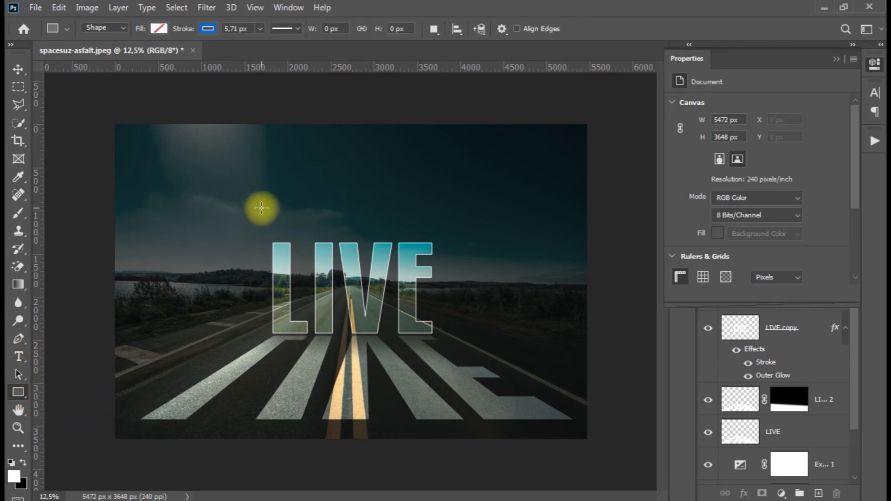
left_click_drag(262, 211, 375, 292)
left_click(158, 28)
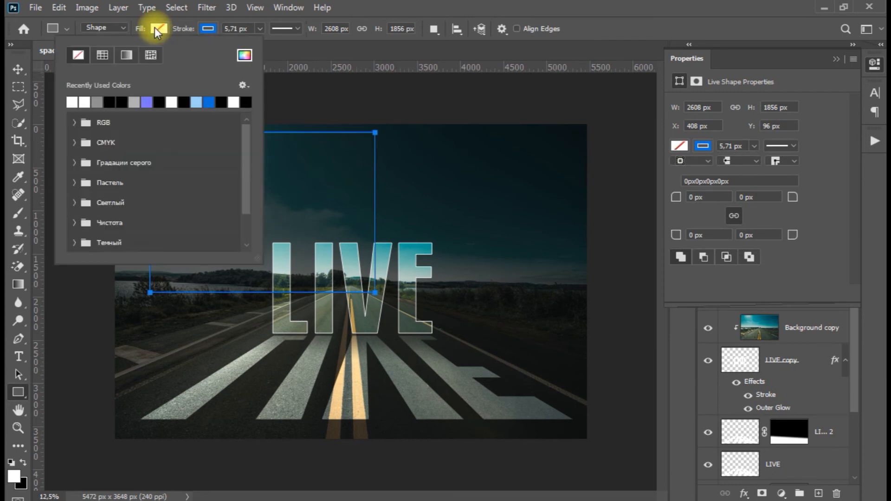
left_click(78, 57)
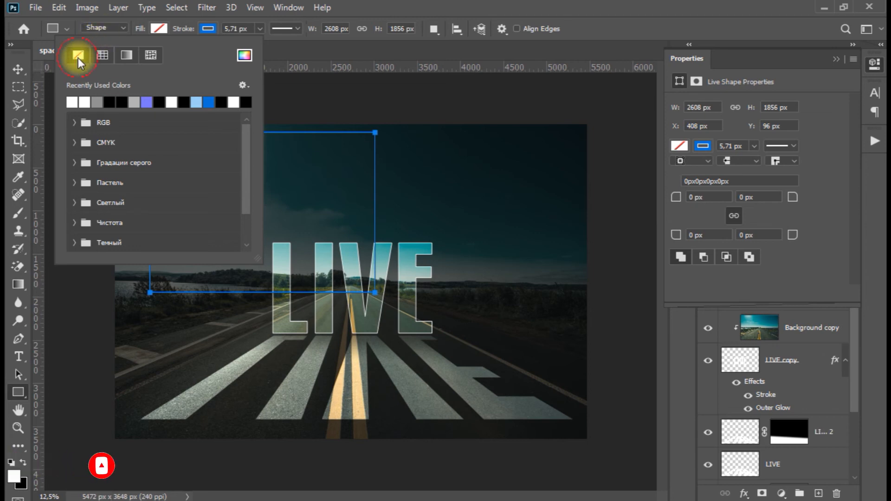
Set the rectangle shape's stroke color to the recently used gray
left_click(317, 49)
left_click(207, 29)
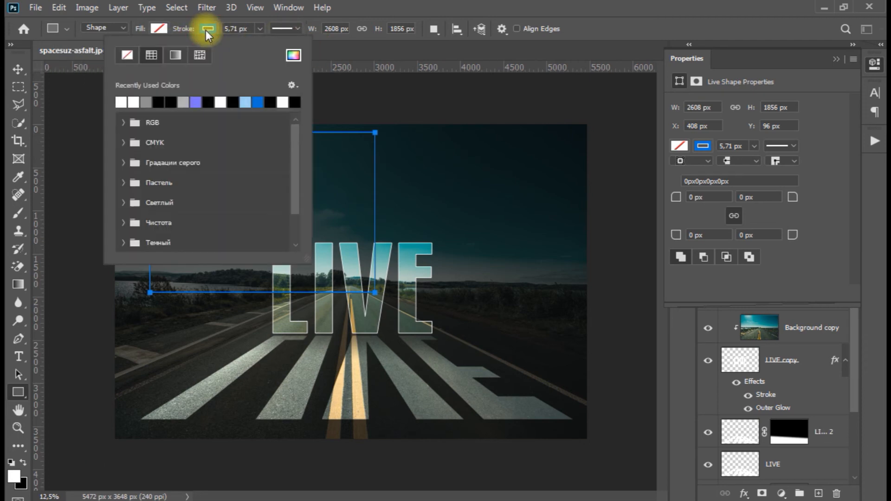
left_click(147, 101)
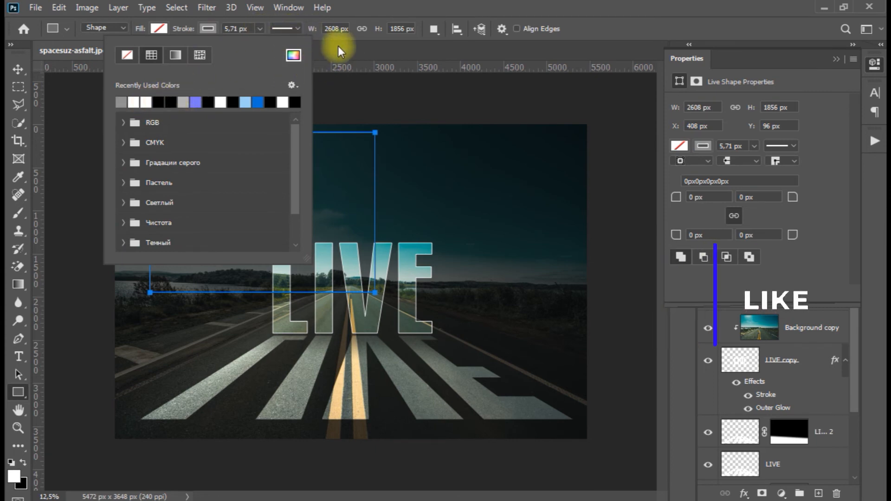
left_click(360, 49)
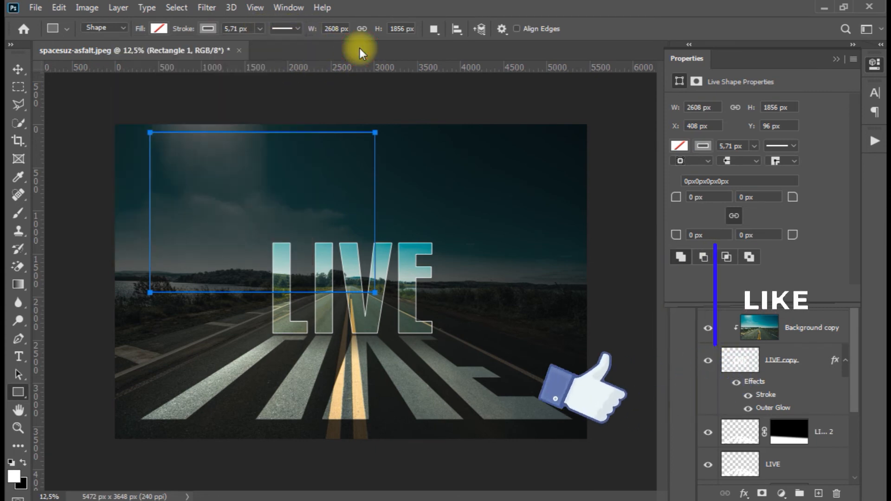
Transform the rectangle so it covers the whole canvas, about 5472 × 3648 px, with its edges aligned to the photo's edges
left_click(18, 72)
left_click_drag(376, 293, 593, 424)
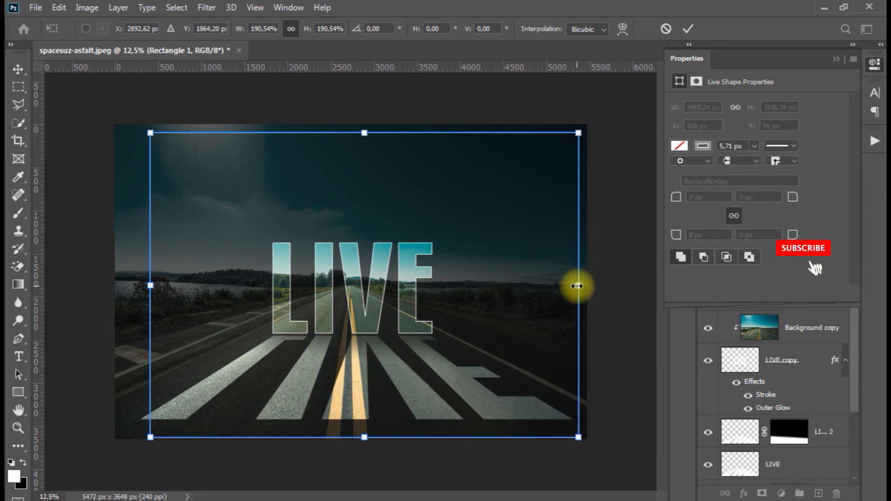
left_click_drag(576, 286, 584, 285)
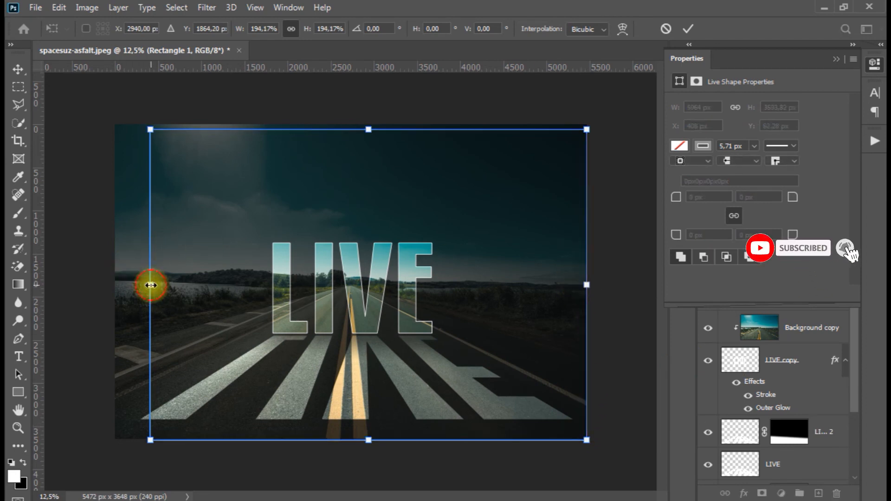
left_click_drag(150, 285, 115, 284)
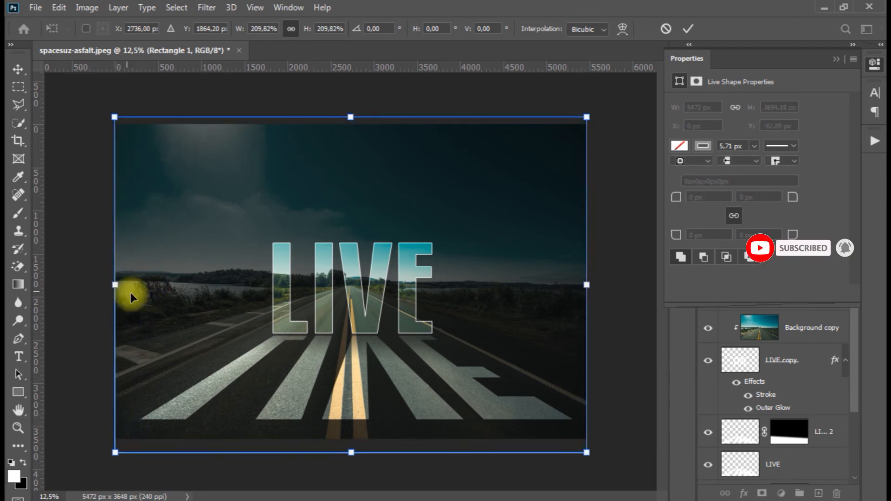
left_click_drag(351, 455, 351, 442)
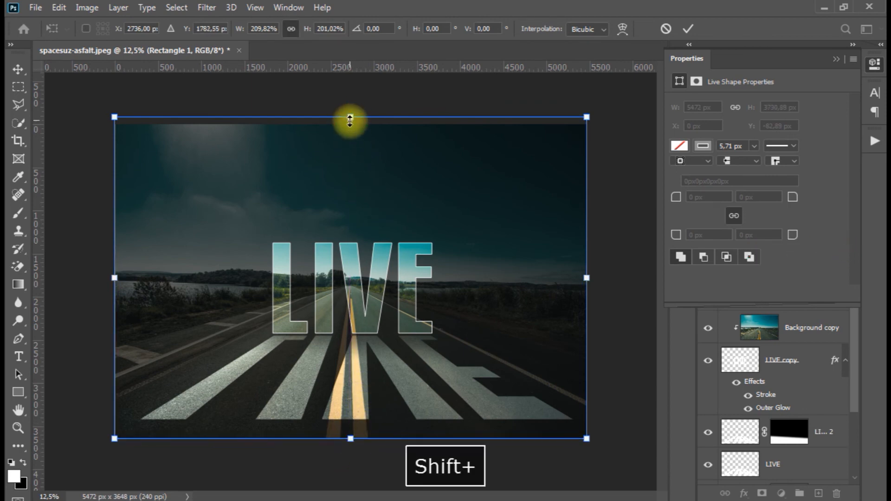
left_click_drag(350, 120, 350, 125)
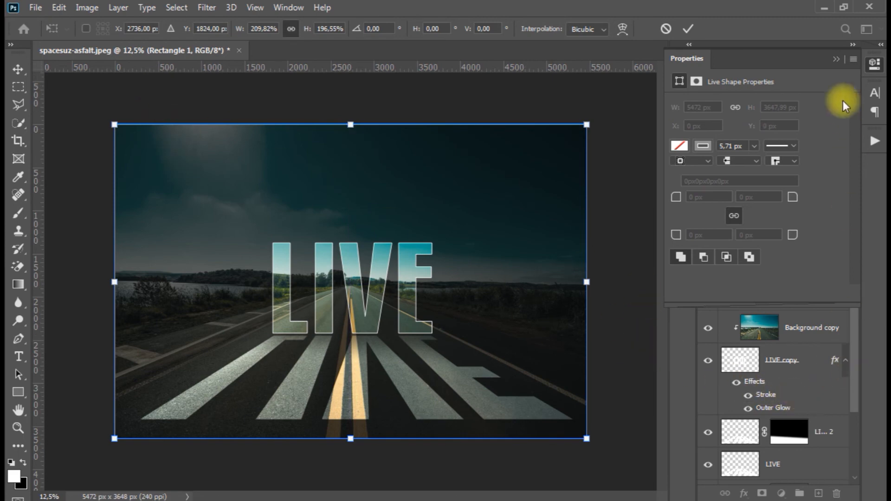
Add a Drop Shadow layer style to Rectangle 1 with distance 26 px and size 188 px
left_click(838, 59)
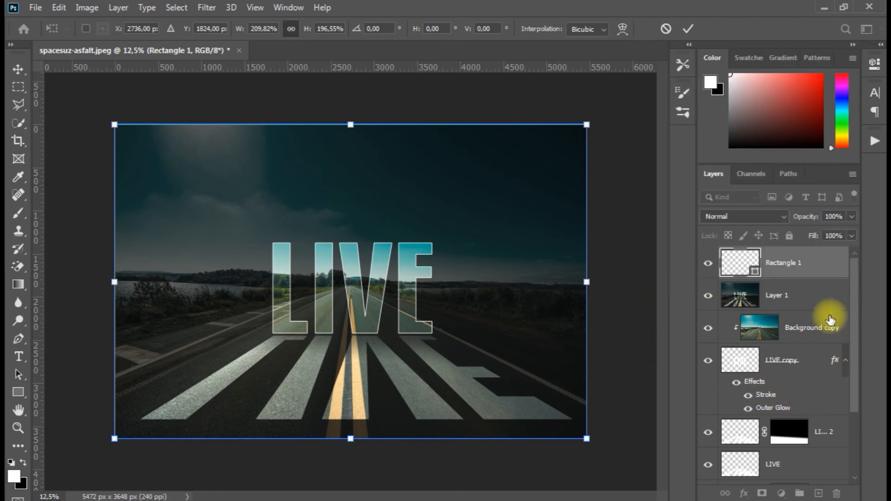
left_click(788, 255)
right_click(782, 258)
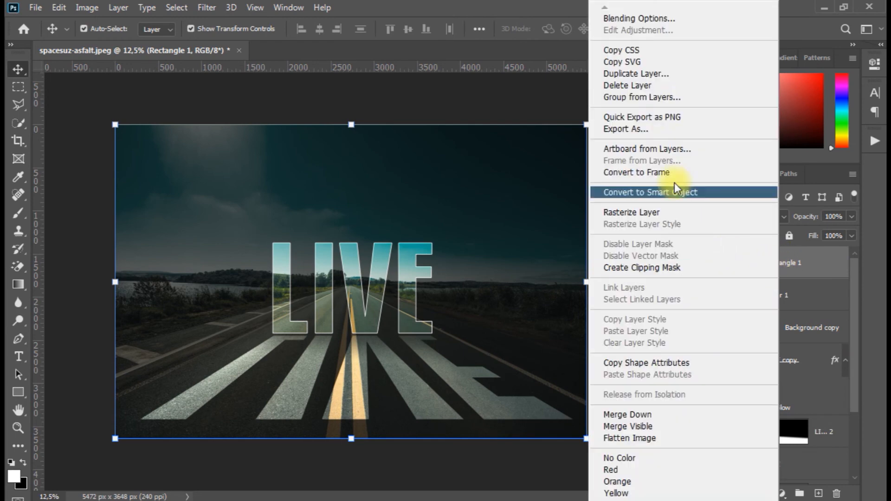
left_click(629, 18)
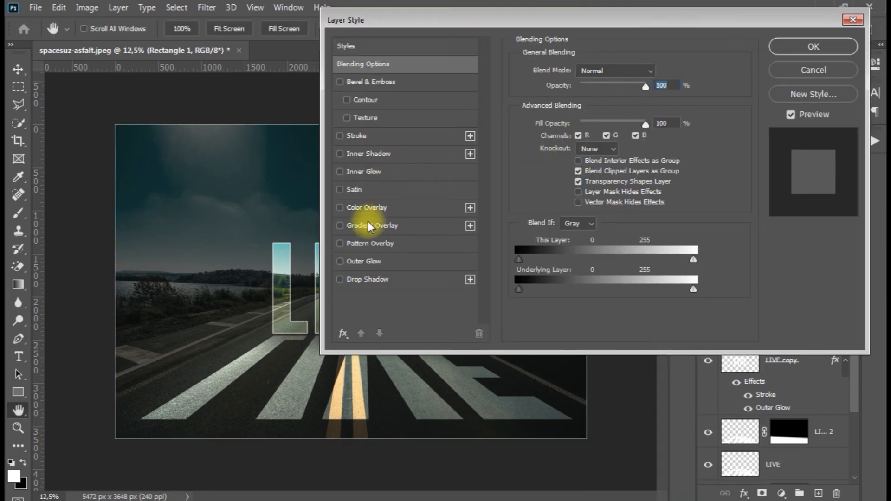
left_click_drag(407, 13, 491, 6)
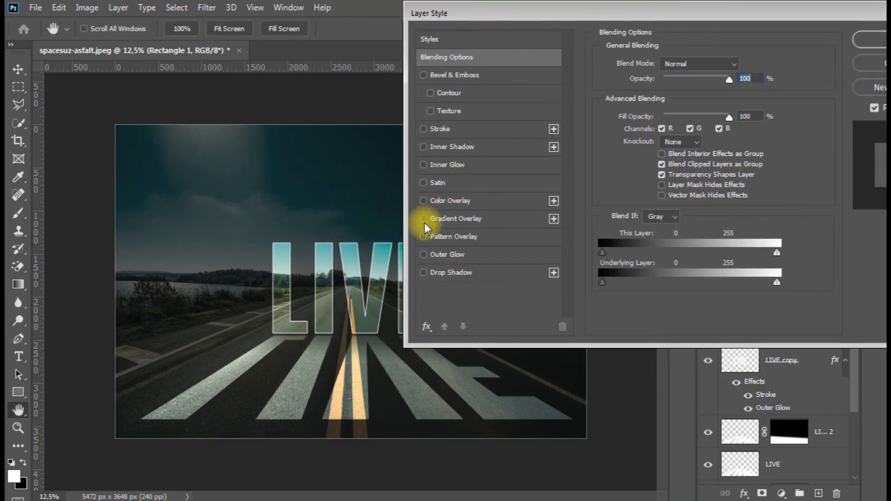
left_click(423, 272)
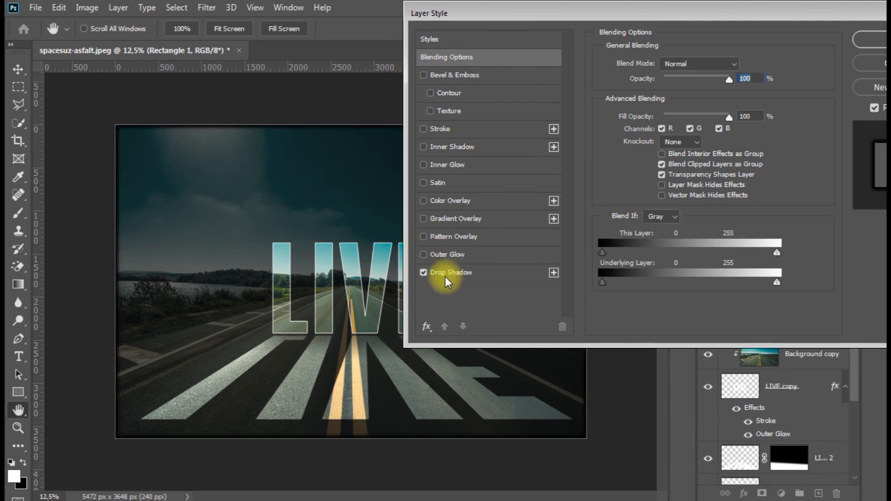
left_click(445, 275)
left_click_drag(676, 142, 702, 157)
left_click_drag(651, 129, 669, 131)
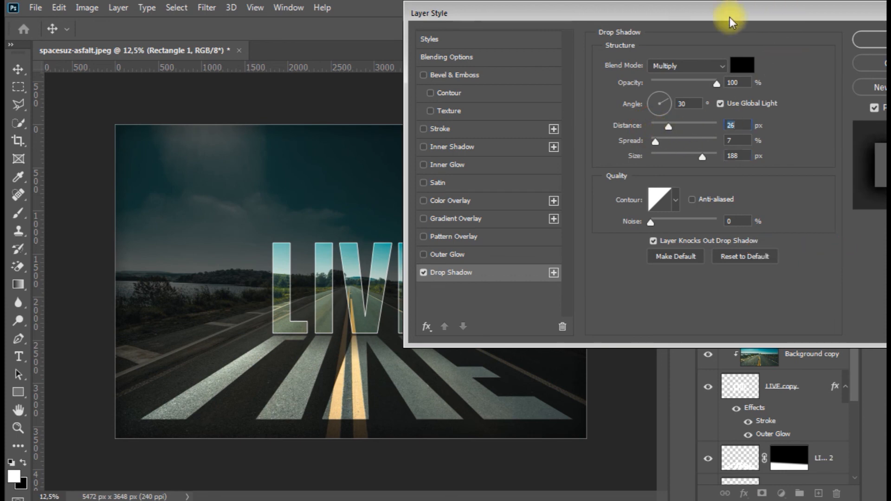
left_click(423, 238)
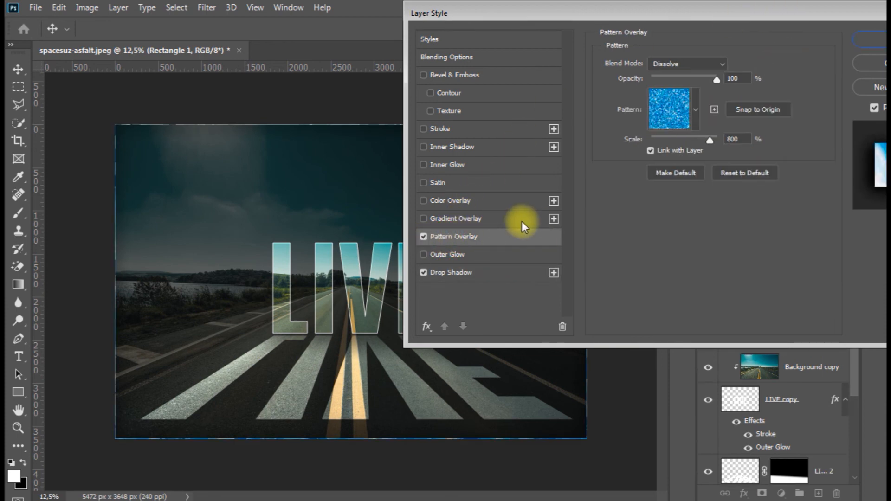
left_click(695, 106)
left_click(424, 236)
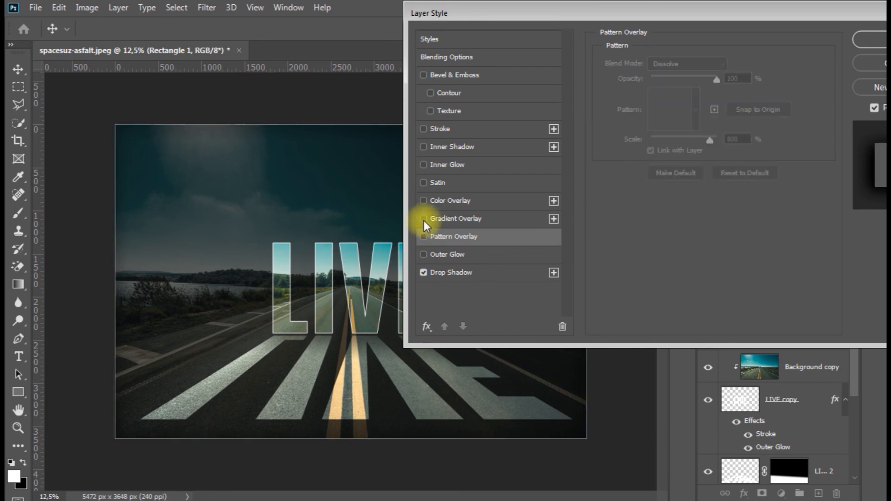
Add a Gradient Overlay to Rectangle 1 using the Синий_04 preset from the Синие gradient group
left_click(459, 219)
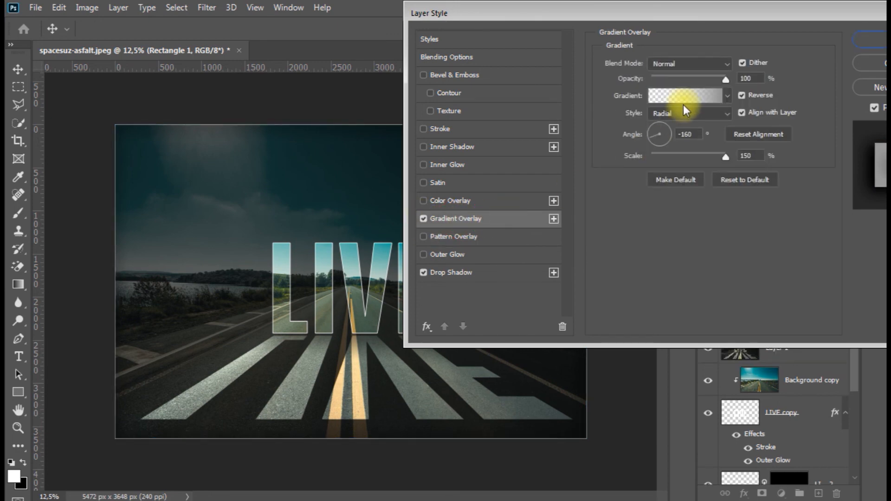
left_click(686, 97)
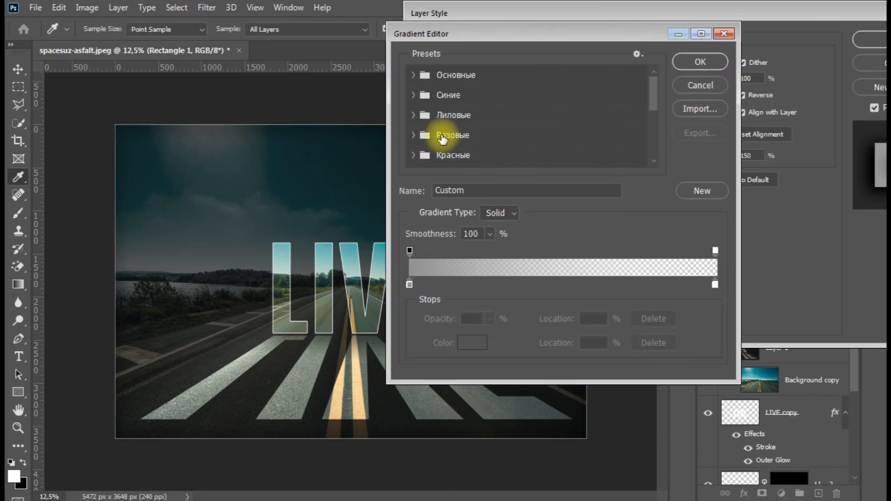
left_click(414, 116)
left_click(413, 115)
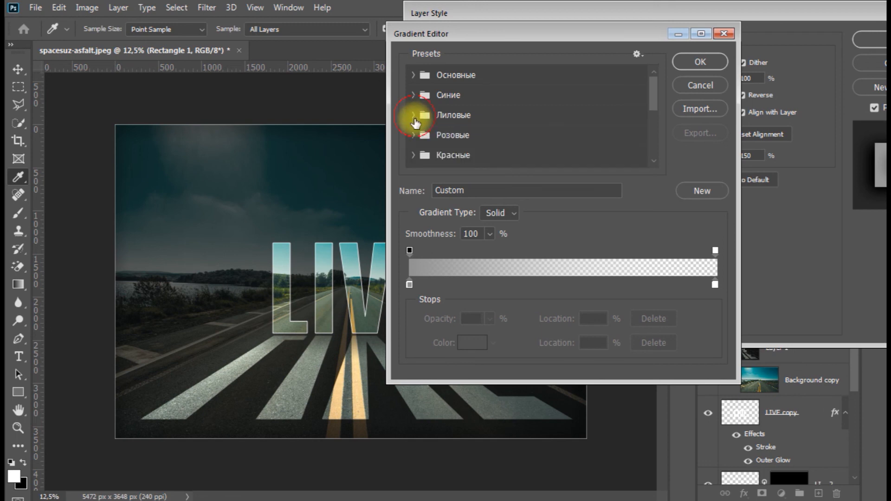
left_click(414, 95)
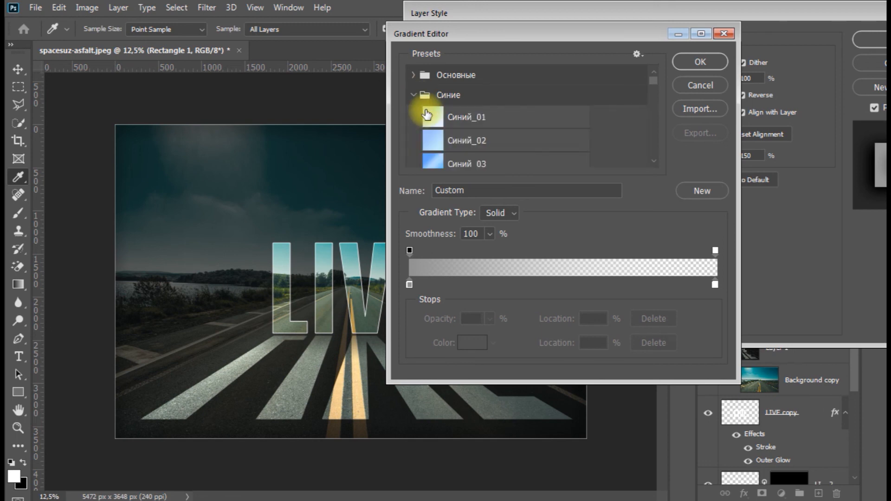
left_click(455, 142)
scroll(455, 142, "down", 2)
left_click(460, 121)
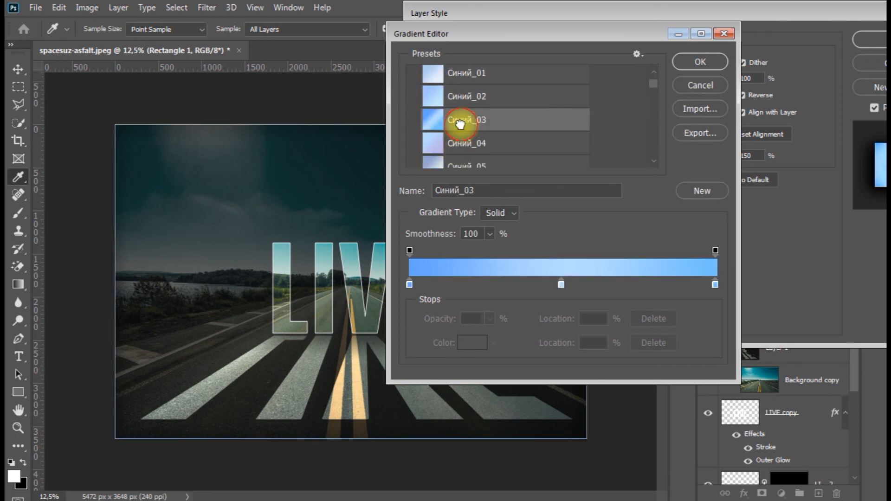
left_click(463, 152)
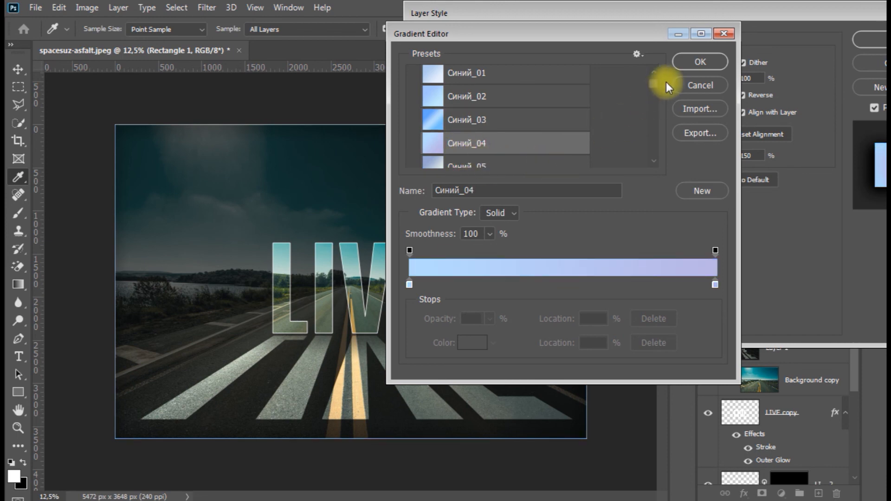
left_click(687, 63)
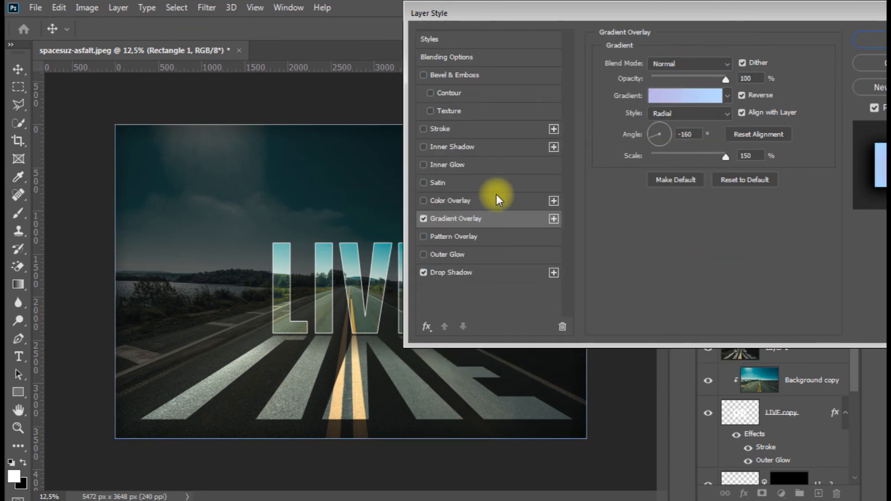
Set the Gradient Overlay style to Linear and turn off Reverse
left_click(728, 113)
left_click(696, 124)
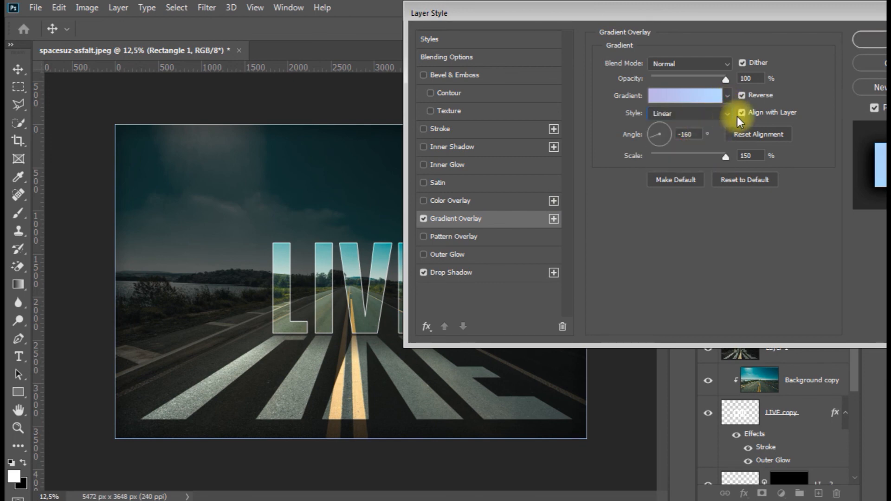
left_click(741, 97)
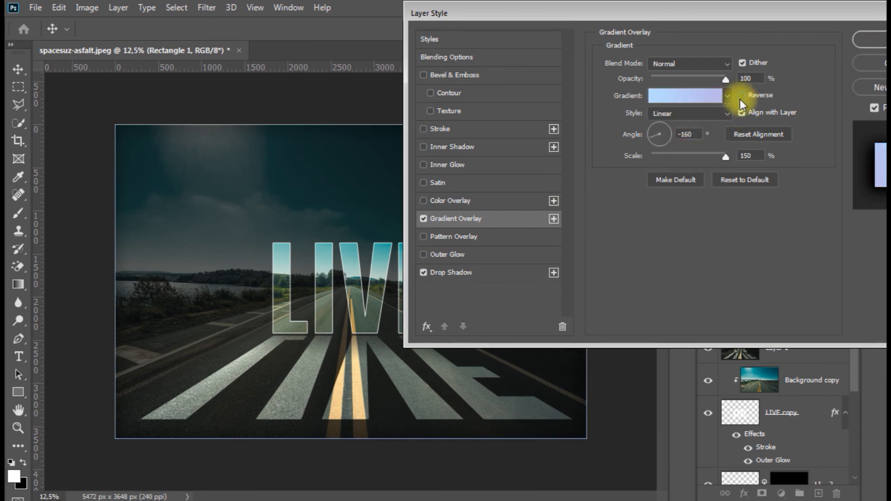
Set the Drop Shadow distance to 13 px and apply the layer styles to Rectangle 1
left_click_drag(608, 11, 578, 10)
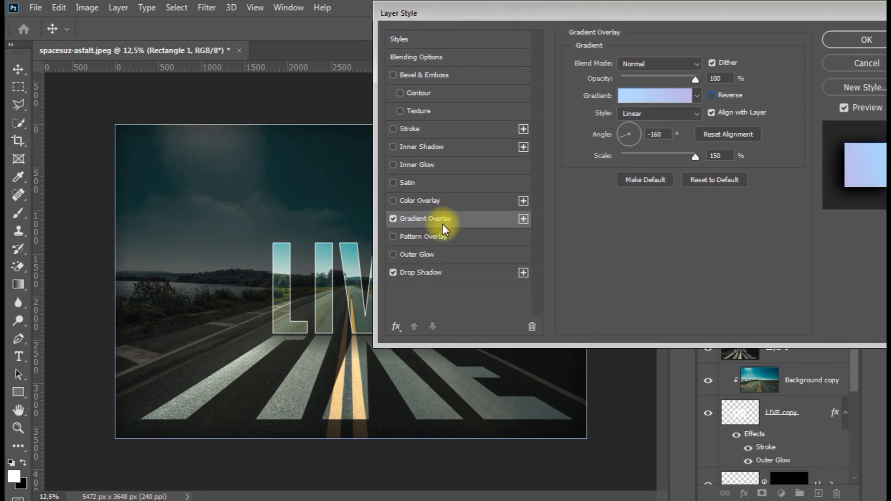
left_click(428, 273)
mouse_move(633, 128)
left_mouse_down()
mouse_move(653, 126)
mouse_move(631, 131)
left_mouse_up()
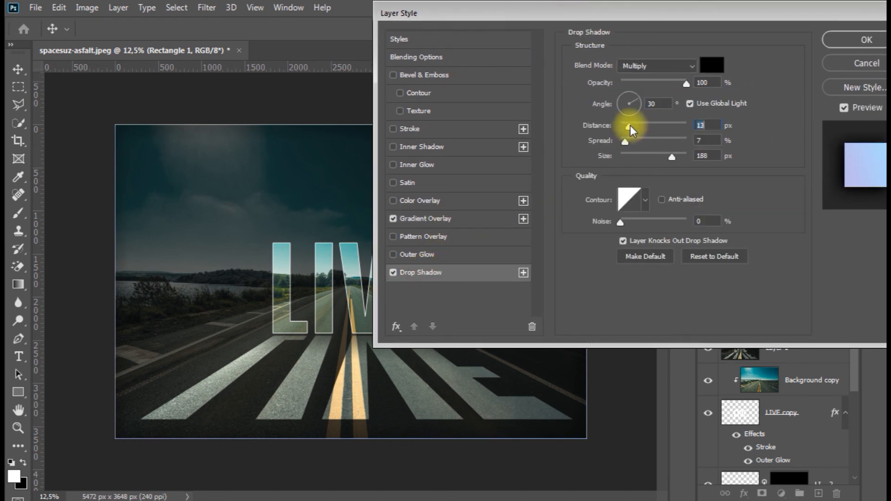
left_click(857, 41)
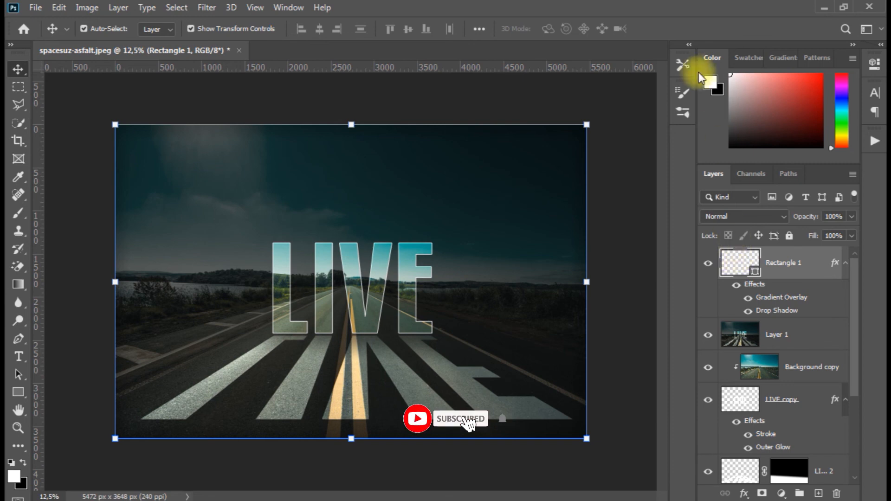
left_click(685, 66)
left_click(681, 65)
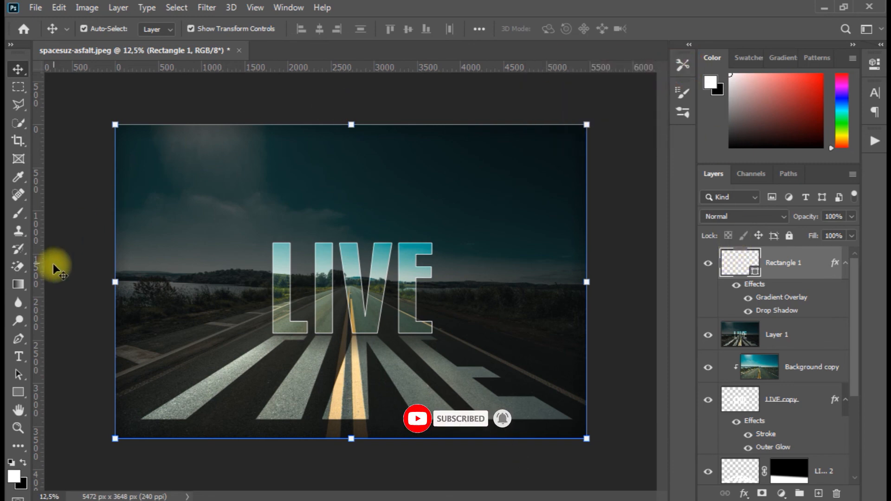
Set the rectangle frame's stroke width to 3,94 px, view the image with nothing selected, and reselect the Rectangle 1 layer
left_click(18, 393)
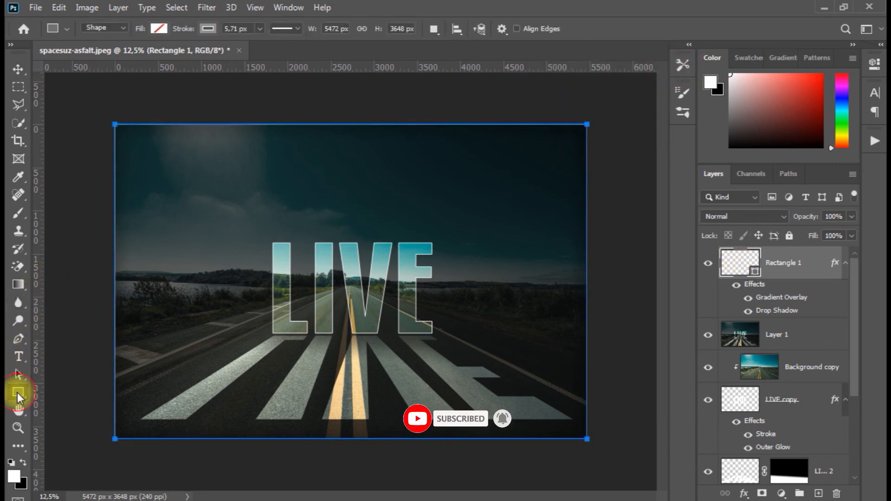
left_click(259, 28)
mouse_move(261, 44)
left_mouse_down()
mouse_move(269, 44)
mouse_move(258, 46)
left_mouse_up()
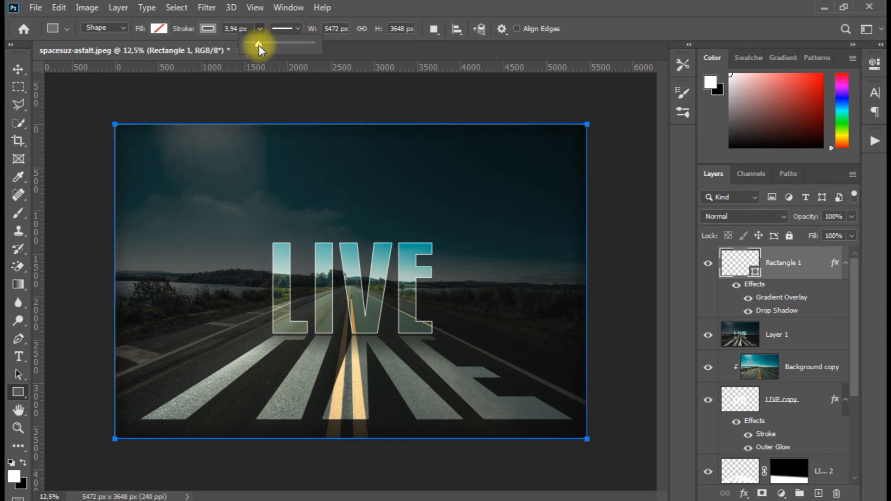
left_click(18, 69)
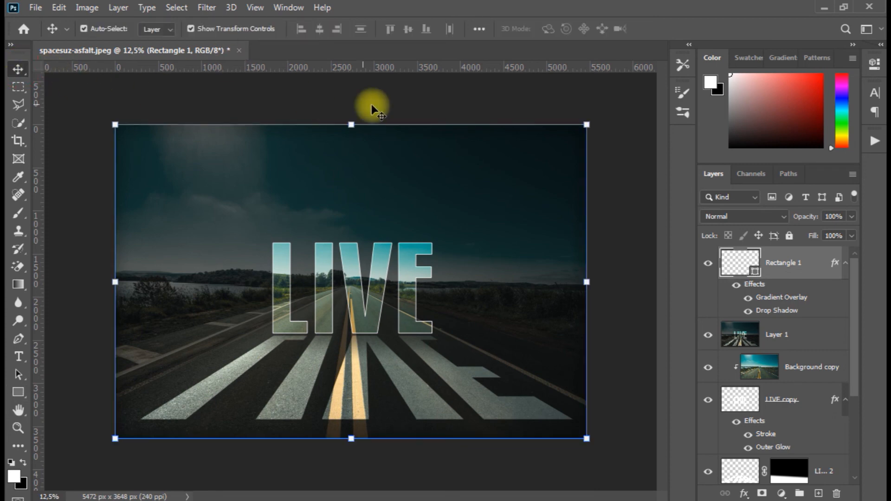
left_click(597, 96)
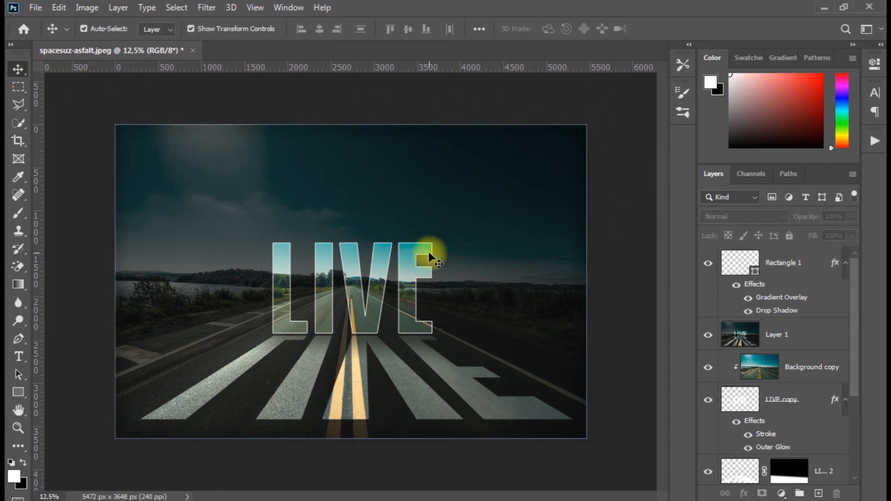
left_click(785, 265)
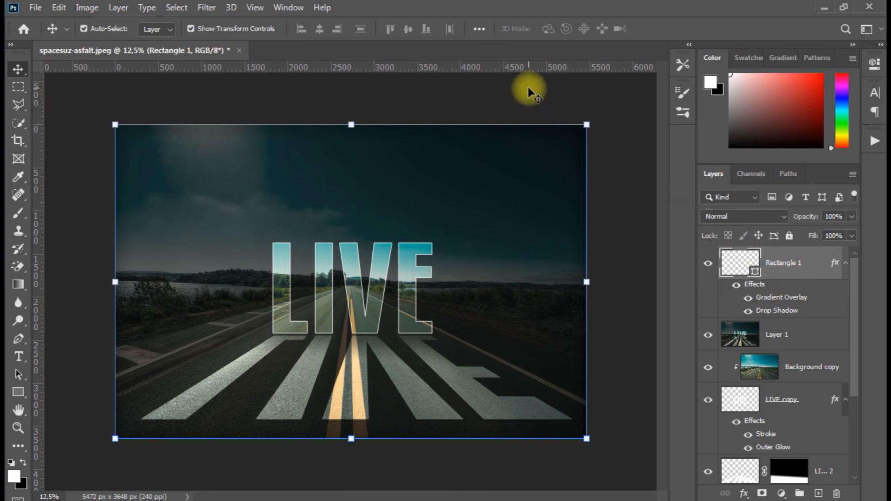